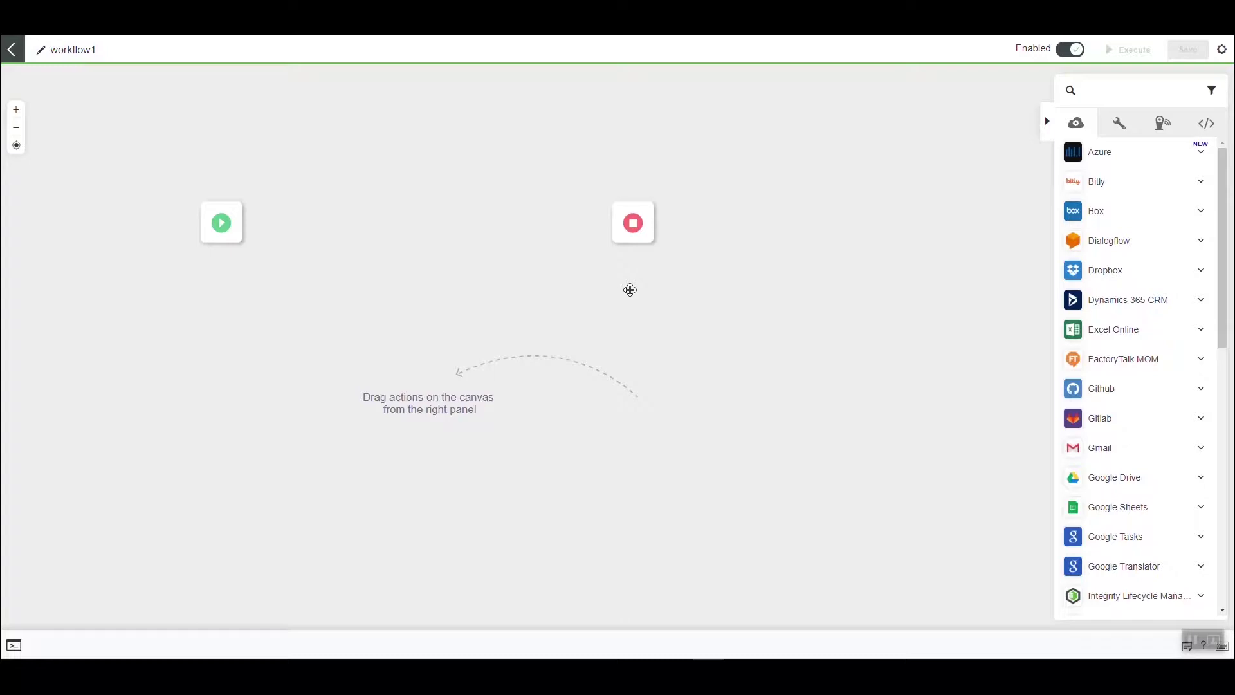
Filter workflow1's available actions to OneDrive by searching 'Onedr'
{"action": "left_click", "coordinate": [1128, 100]}
{"action": "type", "text": "One"}
{"action": "type", "text": "dr"}
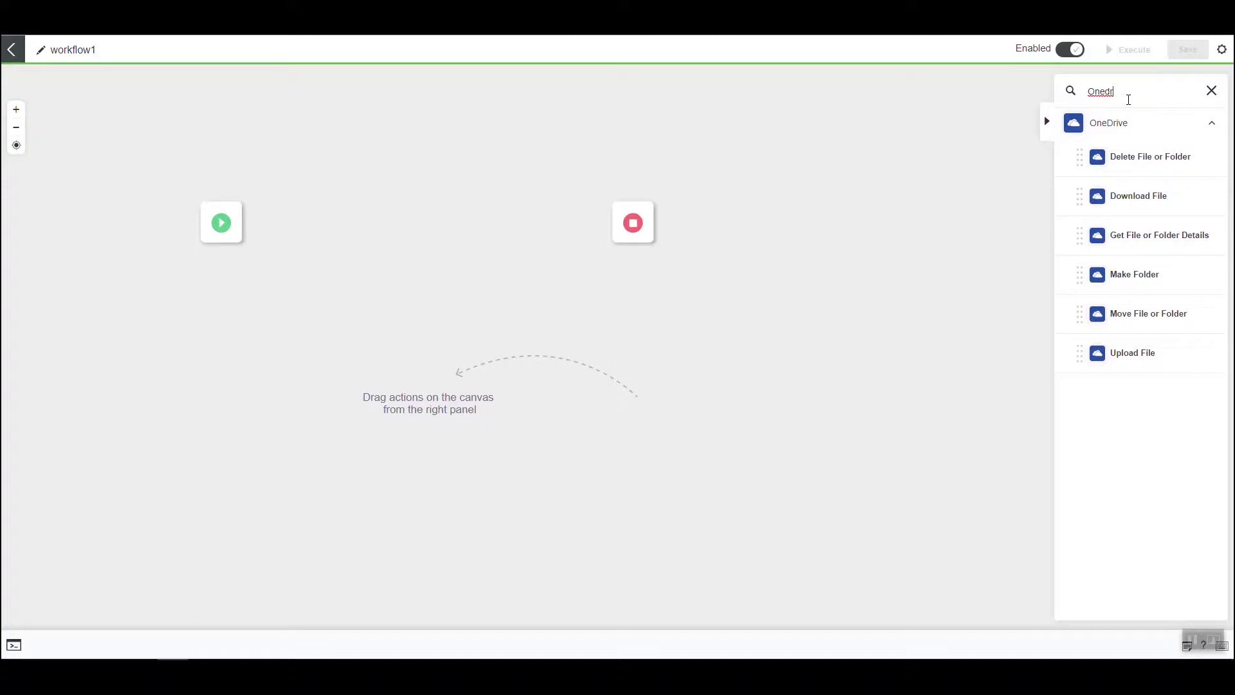
Leave workflow1 and go to the Custom Actions section of the account Settings
{"action": "left_click", "coordinate": [11, 50]}
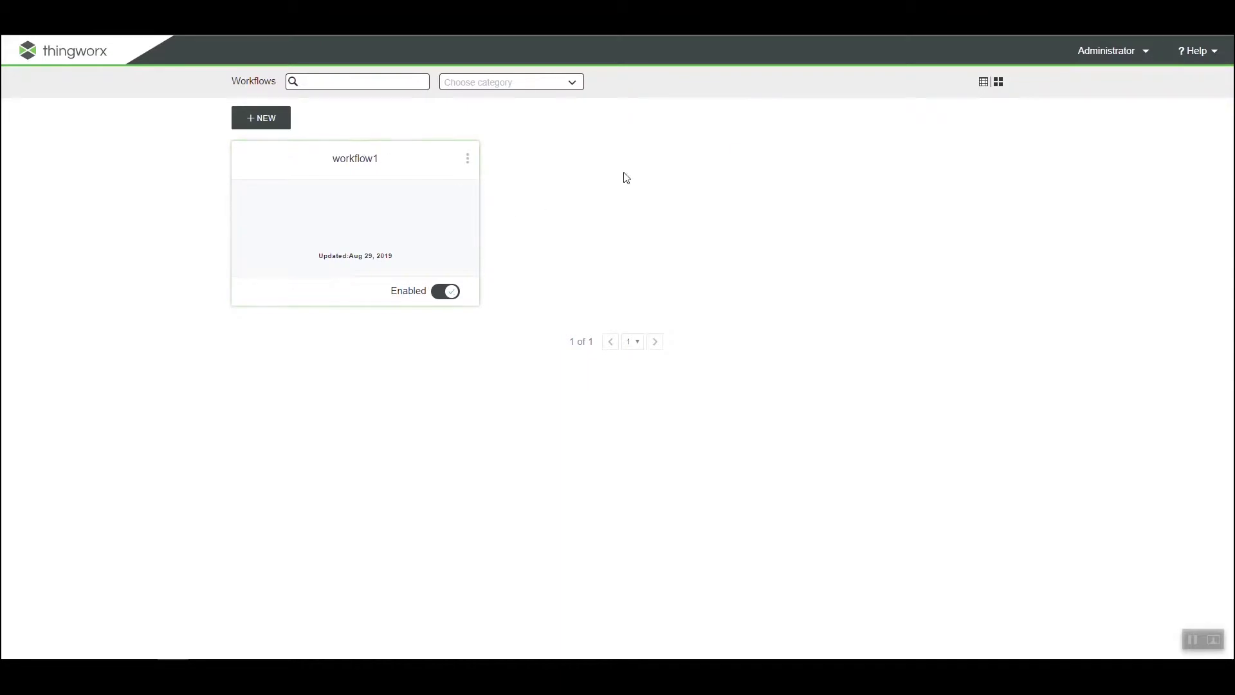
{"action": "left_click", "coordinate": [1095, 57]}
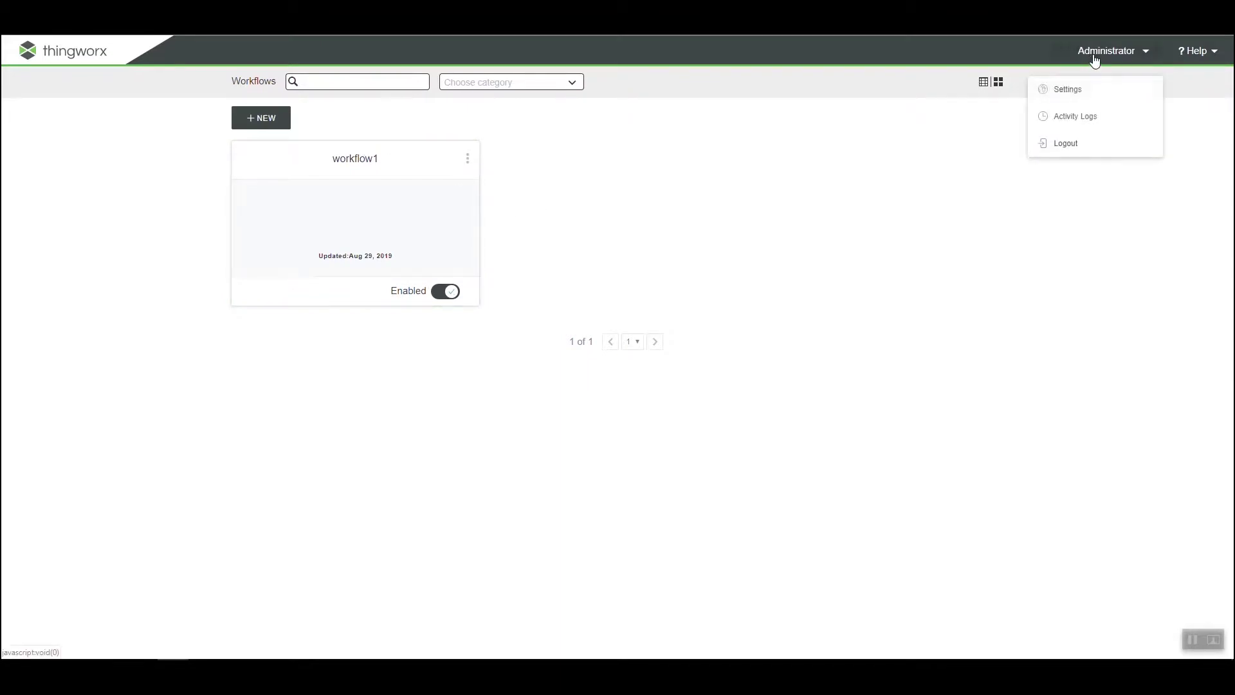
{"action": "left_click", "coordinate": [1067, 89]}
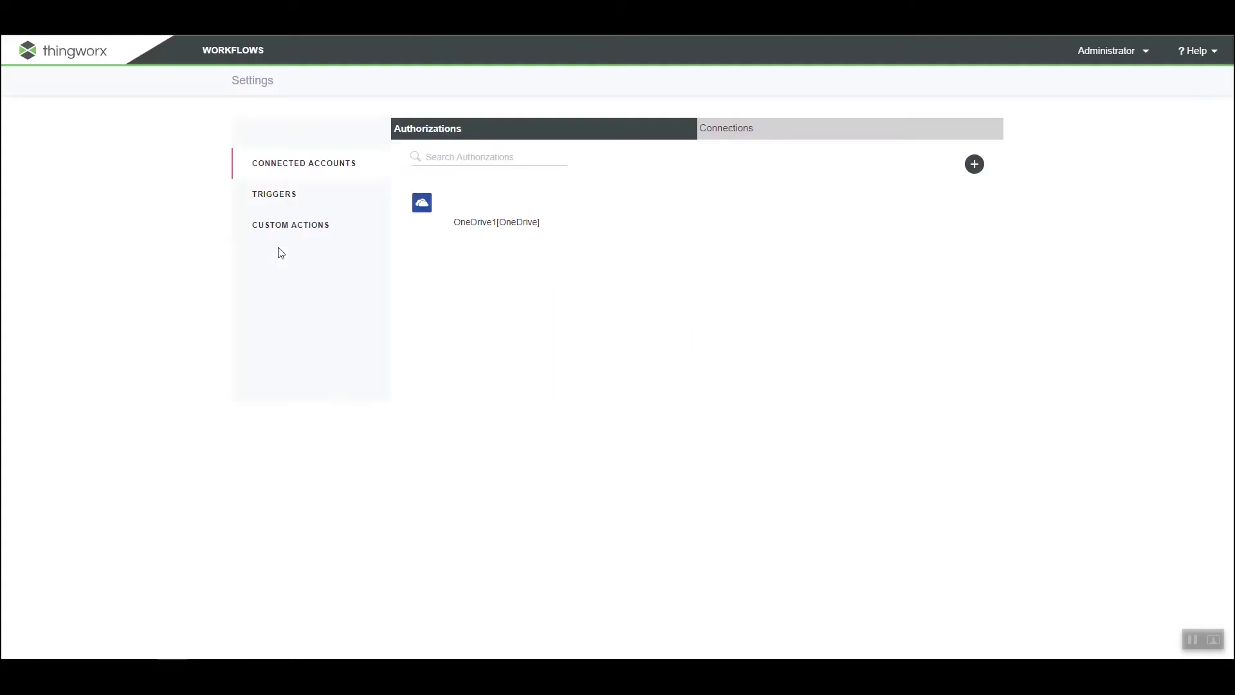
{"action": "left_click", "coordinate": [292, 228]}
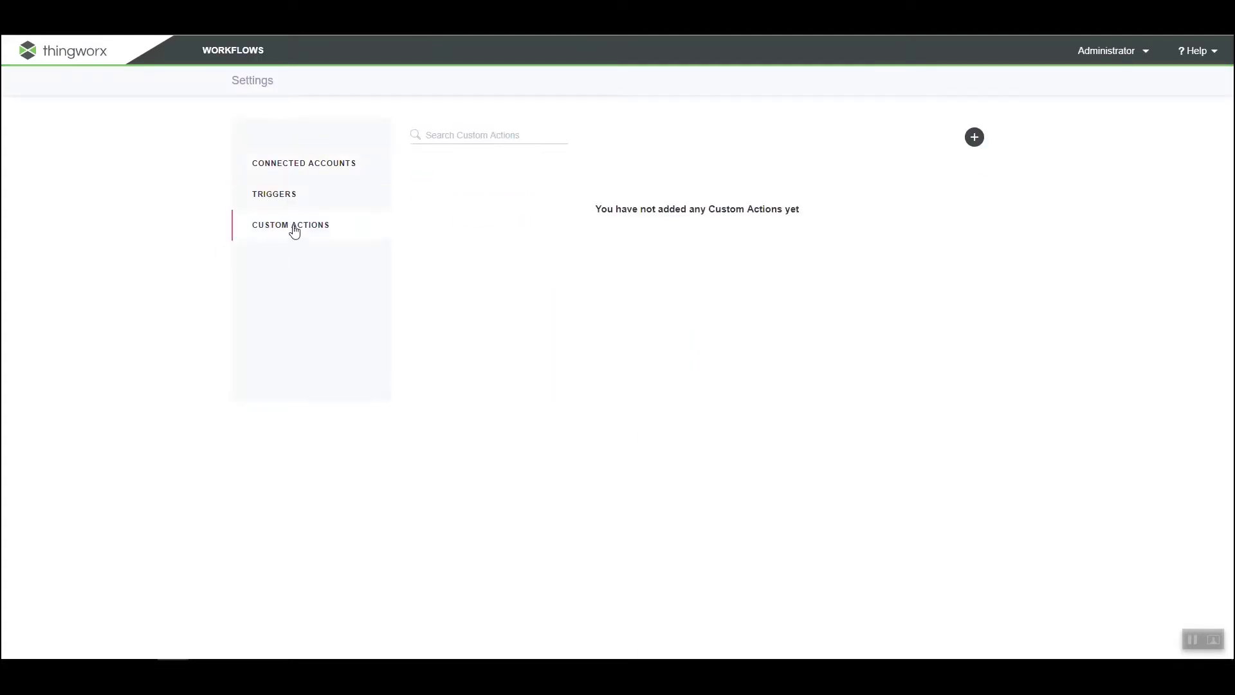
Start a new custom action based on the existing OneDrive Make Folder action
{"action": "left_click", "coordinate": [974, 138]}
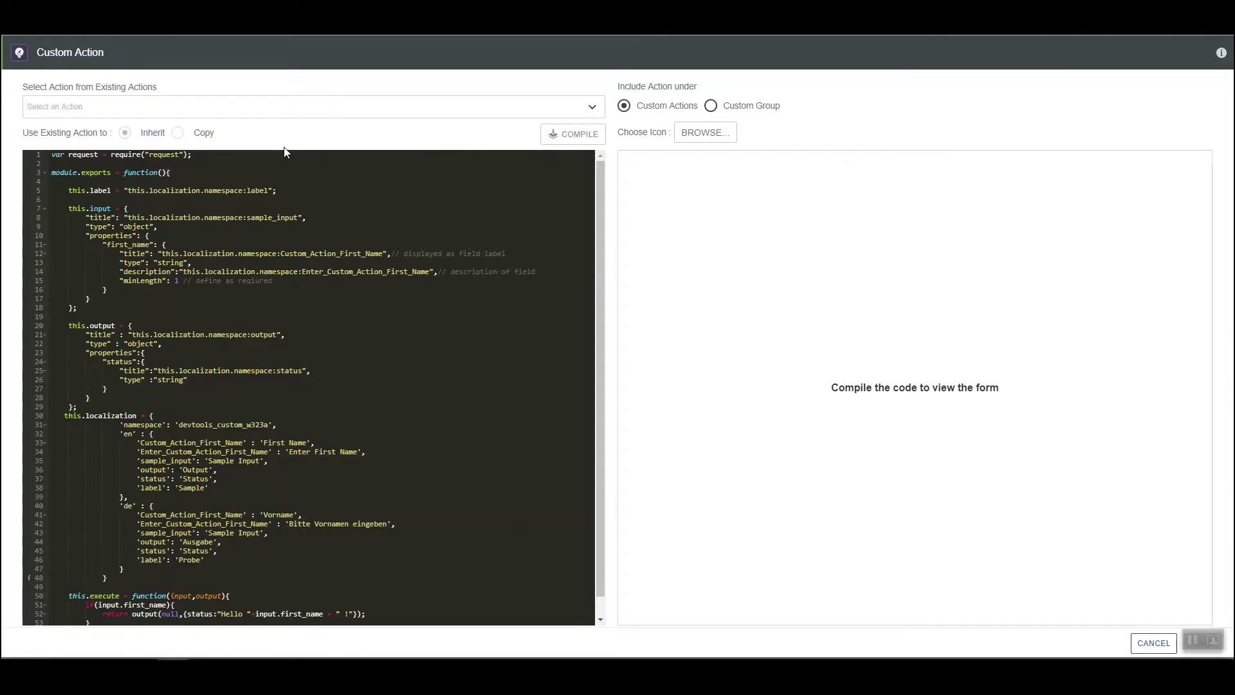
{"action": "left_click", "coordinate": [281, 106]}
{"action": "type", "text": "one"}
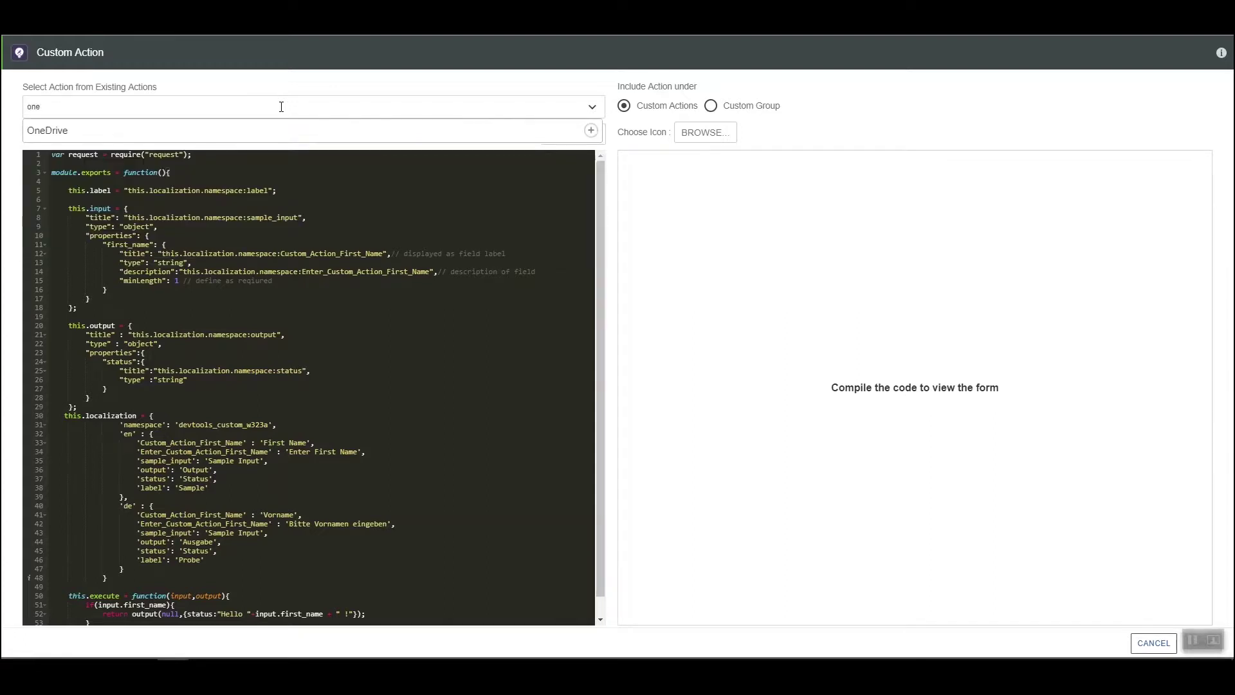
{"action": "left_click", "coordinate": [349, 132]}
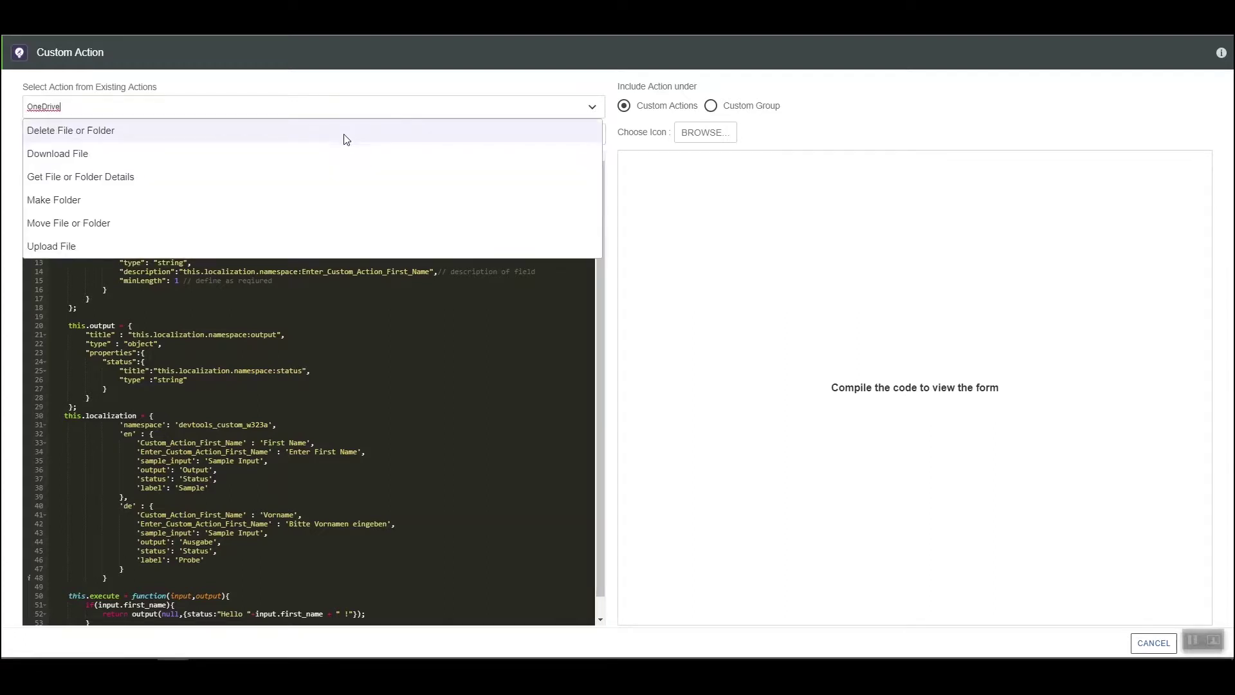
{"action": "left_click", "coordinate": [95, 201]}
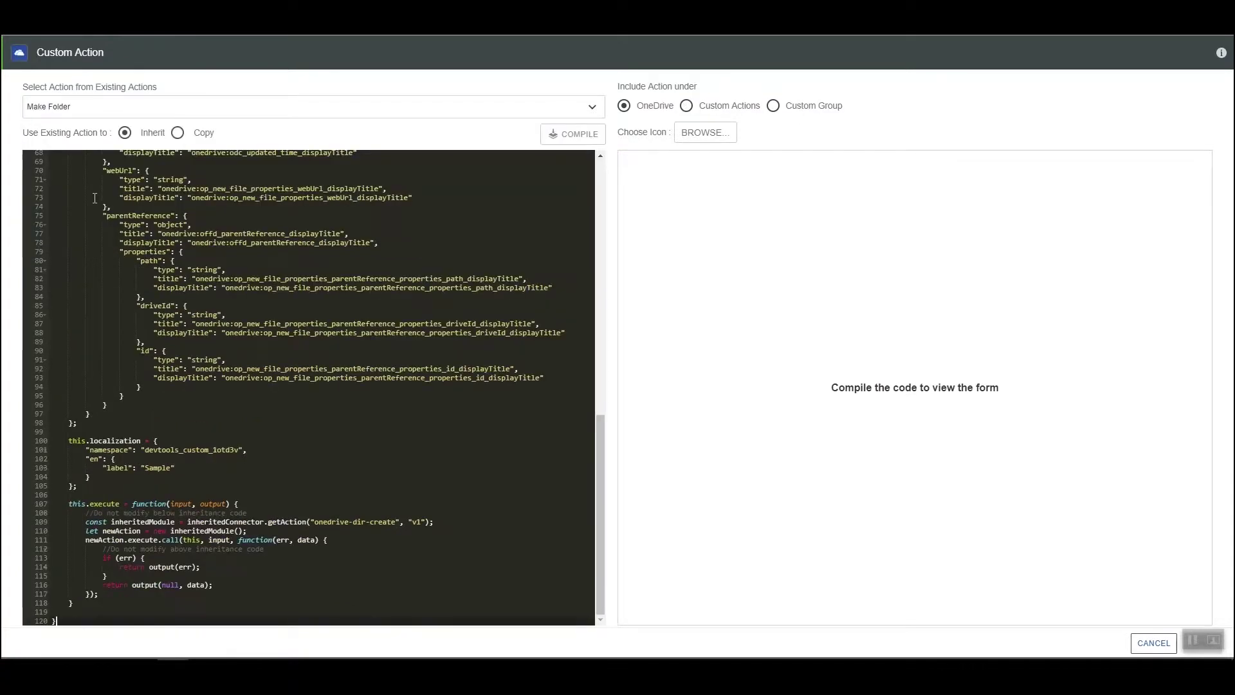
Take a full editable Copy of the Make Folder code and review it
{"action": "left_click", "coordinate": [178, 133]}
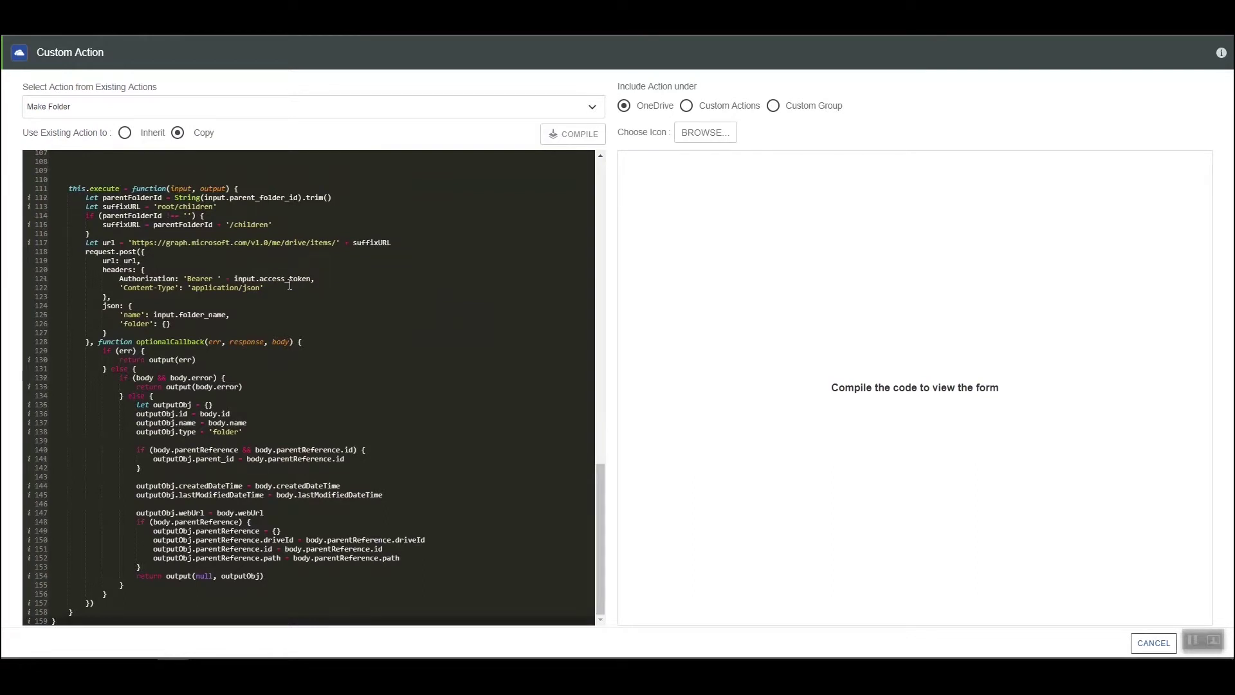
{"action": "scroll", "coordinate": [290, 284], "scroll_direction": "up", "scroll_amount": 5}
{"action": "scroll", "coordinate": [290, 285], "scroll_direction": "up", "scroll_amount": 1}
{"action": "scroll", "coordinate": [290, 285], "scroll_direction": "up", "scroll_amount": 2}
{"action": "scroll", "coordinate": [289, 285], "scroll_direction": "up", "scroll_amount": 2}
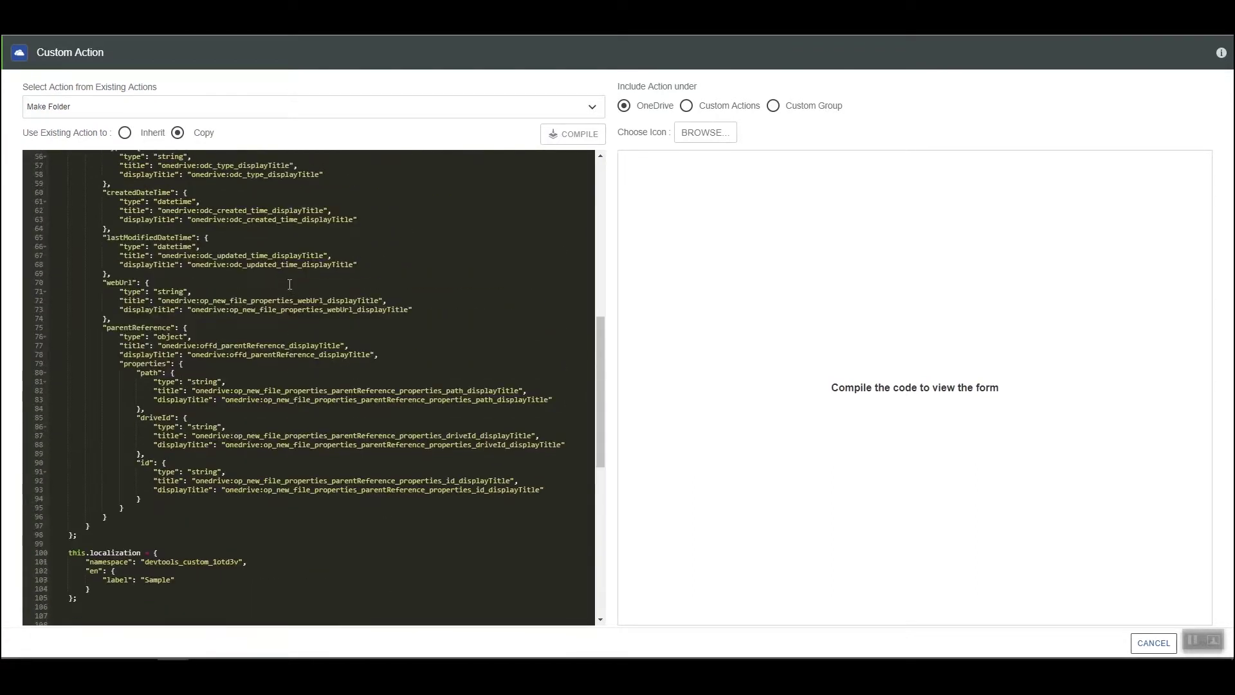
{"action": "scroll", "coordinate": [289, 285], "scroll_direction": "up", "scroll_amount": 7}
{"action": "scroll", "coordinate": [289, 284], "scroll_direction": "up", "scroll_amount": 2}
{"action": "scroll", "coordinate": [290, 284], "scroll_direction": "up", "scroll_amount": 3}
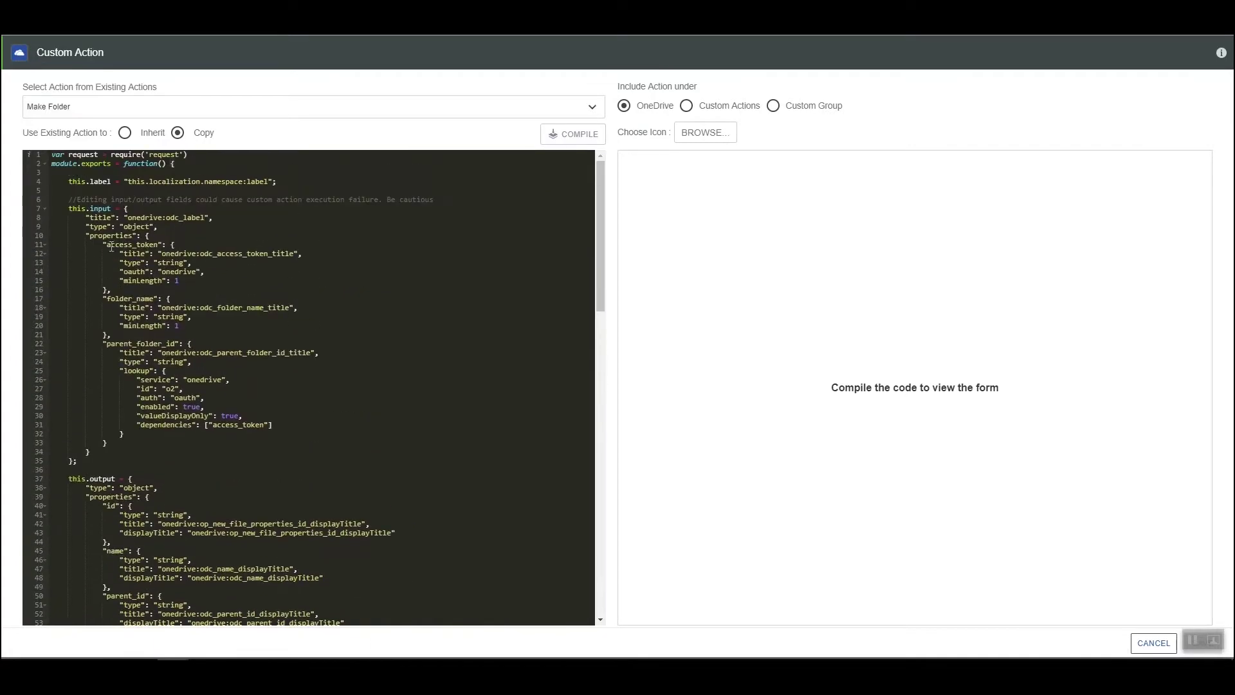
{"action": "scroll", "coordinate": [164, 276], "scroll_direction": "down", "scroll_amount": 3}
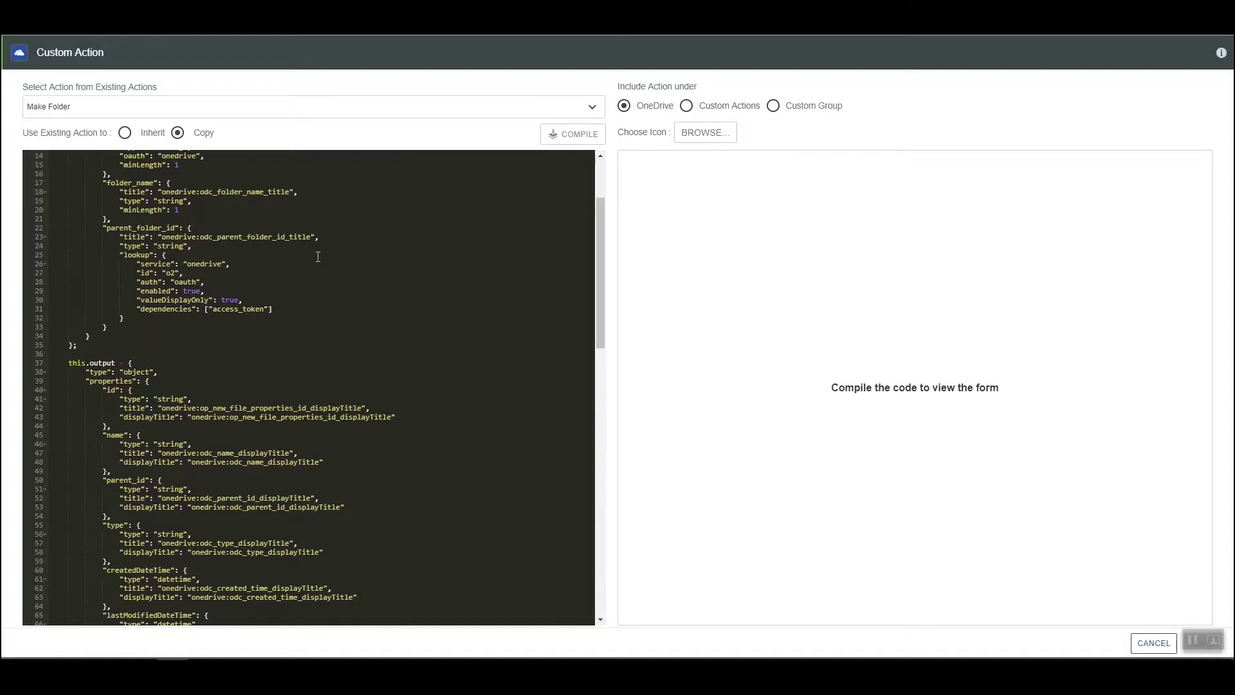
Compile the copied code, show additional form fields, and select the 'search' input definition block
{"action": "left_click", "coordinate": [557, 134]}
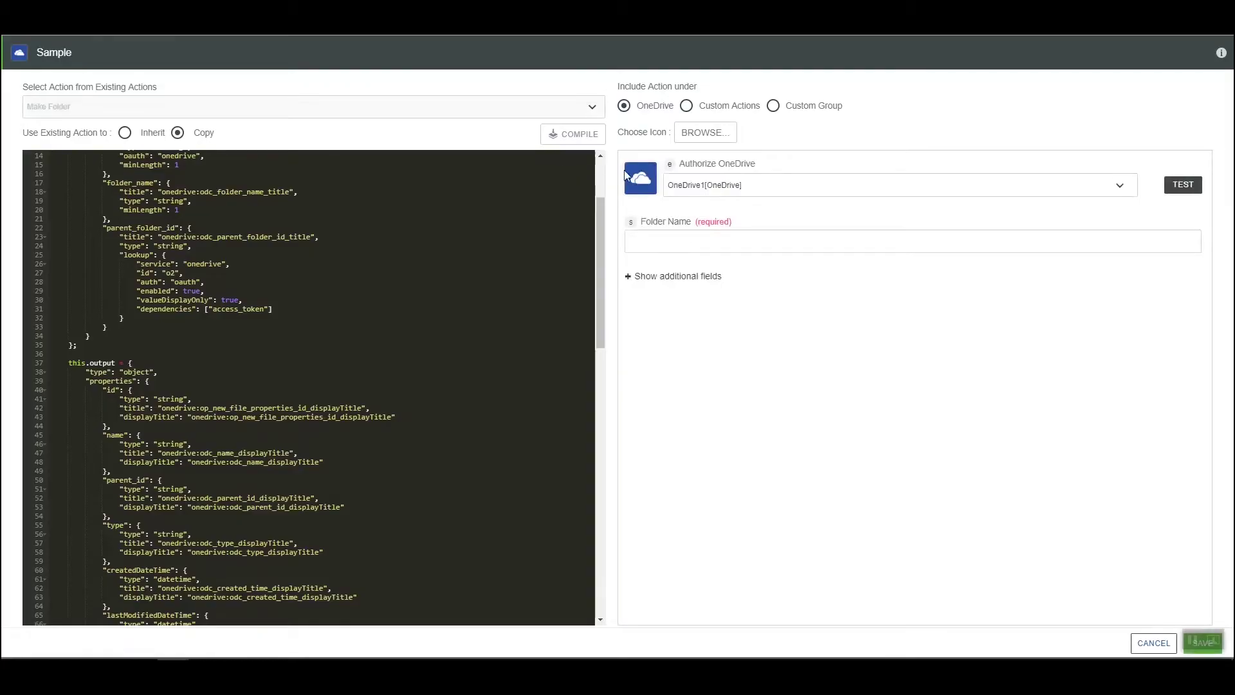
{"action": "left_click", "coordinate": [690, 284]}
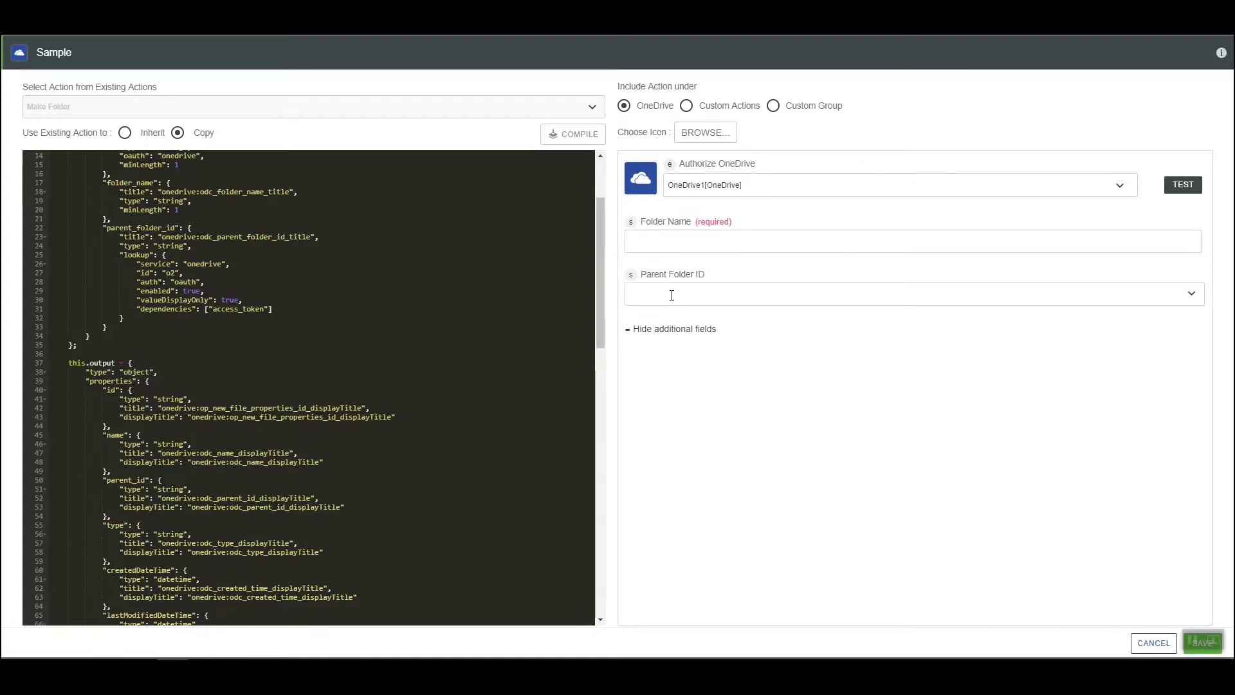
{"action": "scroll", "coordinate": [395, 318], "scroll_direction": "up", "scroll_amount": 1}
{"action": "scroll", "coordinate": [395, 318], "scroll_direction": "up", "scroll_amount": 3}
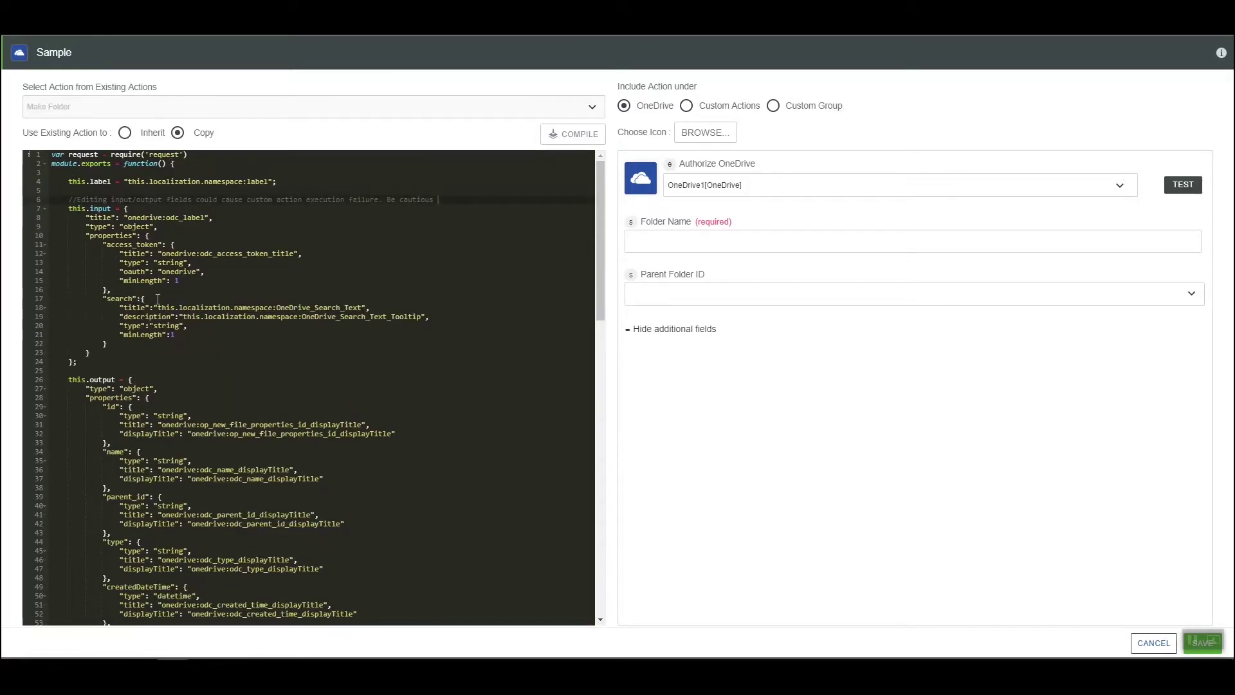
{"action": "left_click", "coordinate": [158, 299]}
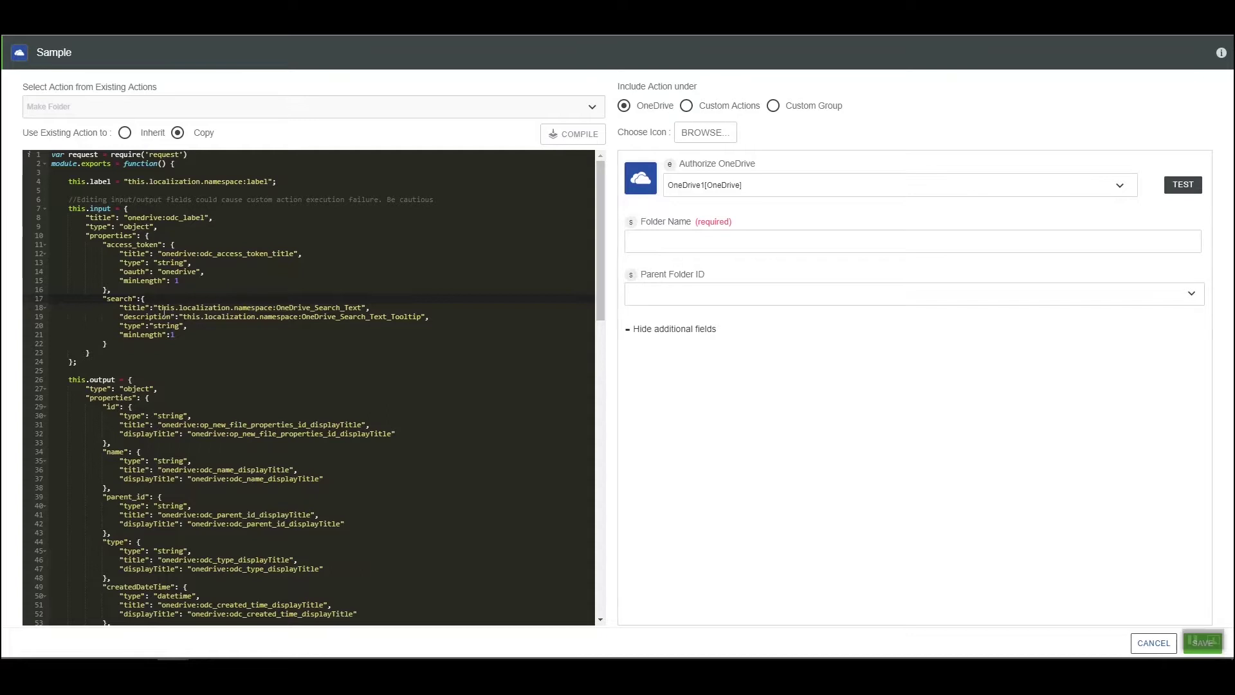
{"action": "left_click_drag", "start_coordinate": [103, 300], "coordinate": [130, 341]}
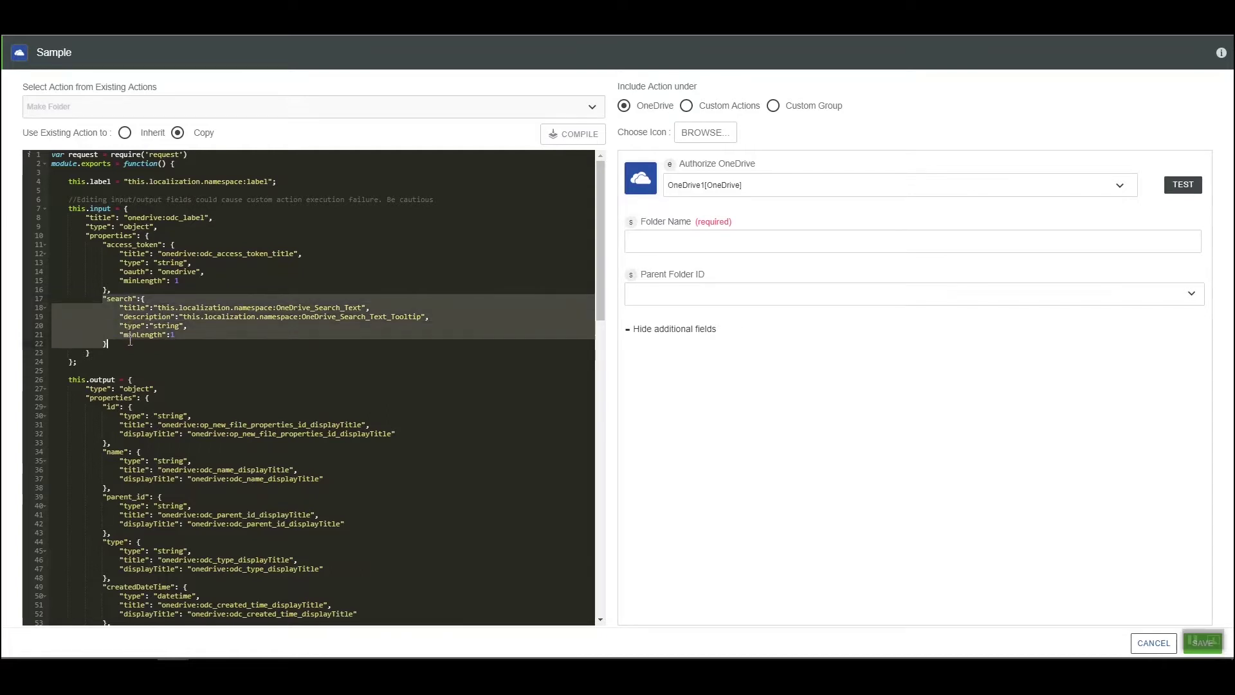
Recompile to preview the Search Text form and select the English localization entries
{"action": "left_click", "coordinate": [565, 134]}
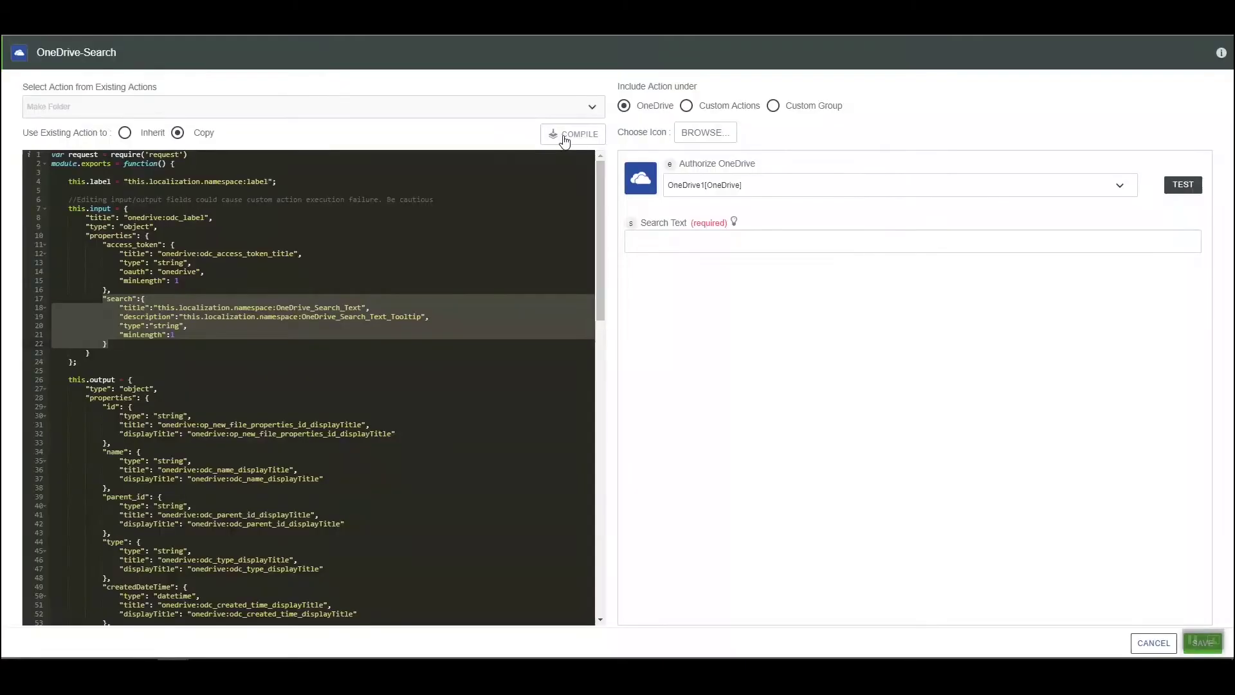
{"action": "scroll", "coordinate": [270, 314], "scroll_direction": "down", "scroll_amount": 2}
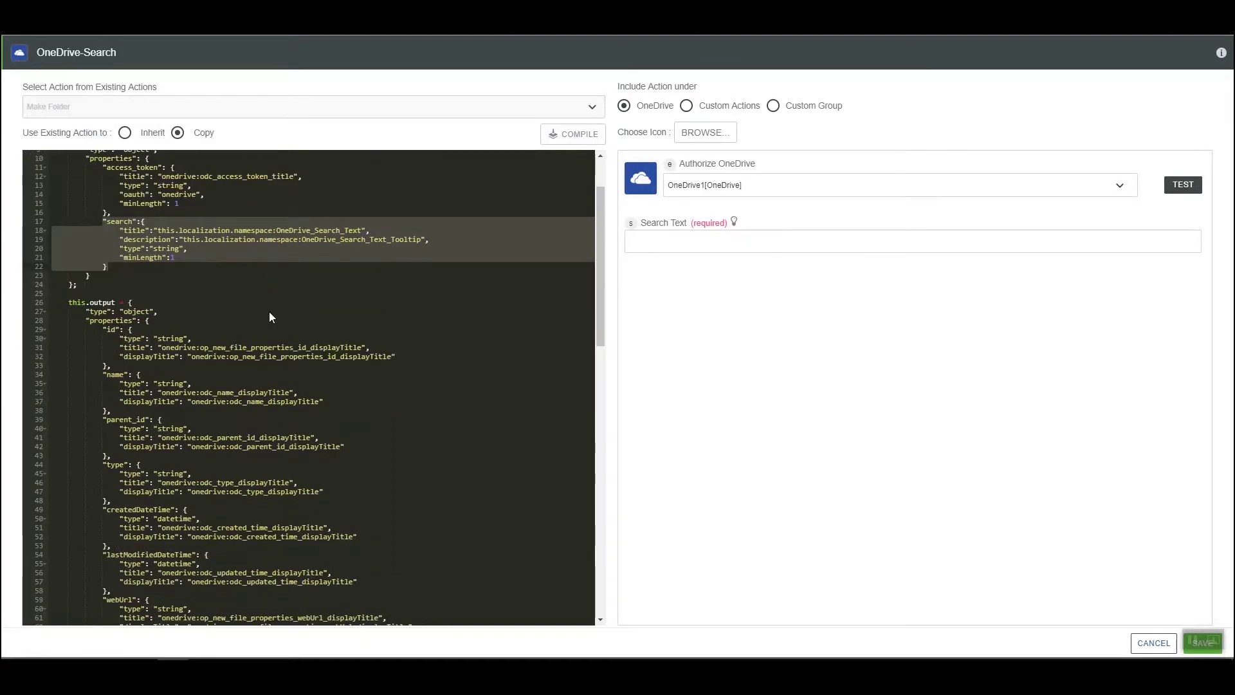
{"action": "scroll", "coordinate": [269, 313], "scroll_direction": "down", "scroll_amount": 4}
{"action": "scroll", "coordinate": [269, 311], "scroll_direction": "down", "scroll_amount": 5}
{"action": "scroll", "coordinate": [269, 312], "scroll_direction": "down", "scroll_amount": 2}
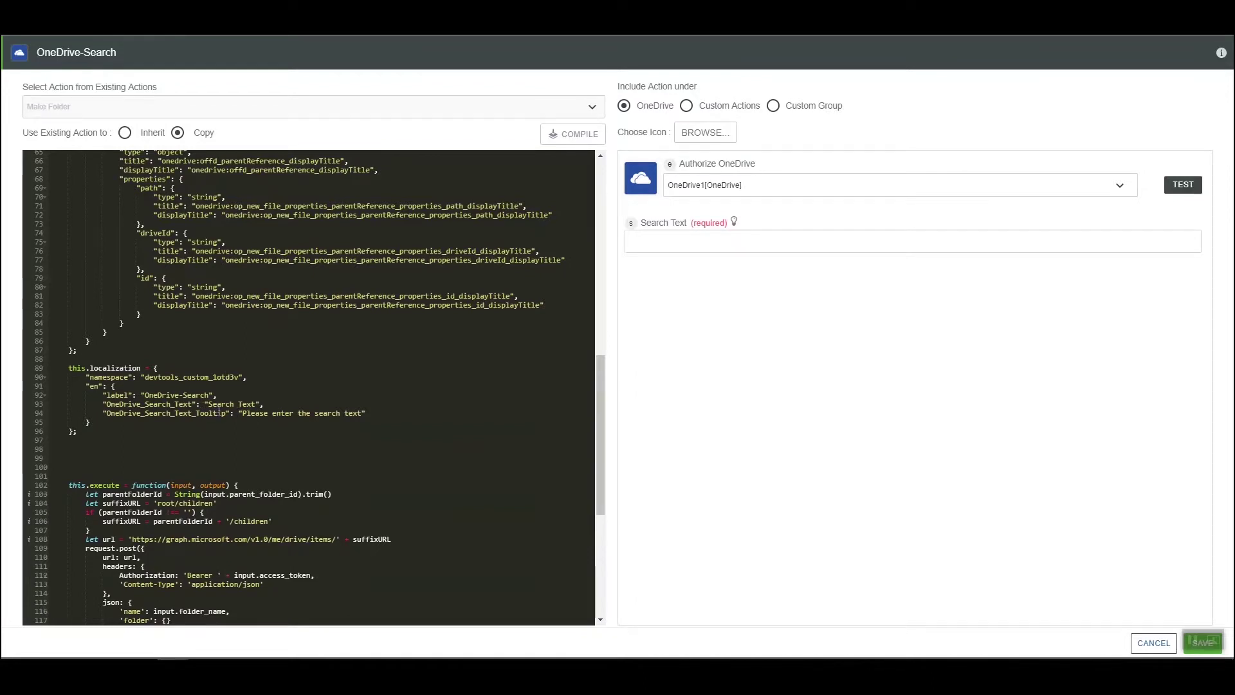
{"action": "left_click", "coordinate": [88, 387]}
{"action": "left_click_drag", "start_coordinate": [88, 386], "coordinate": [97, 424]}
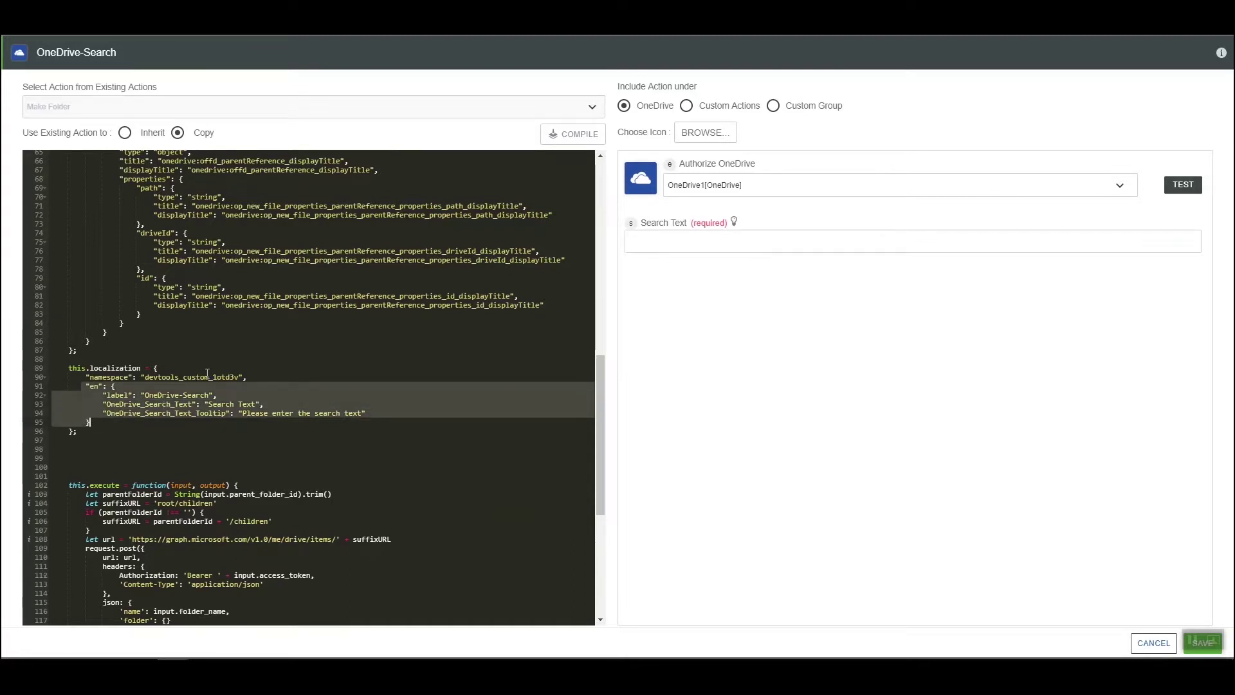
{"action": "scroll", "coordinate": [147, 222], "scroll_direction": "down", "scroll_amount": 5}
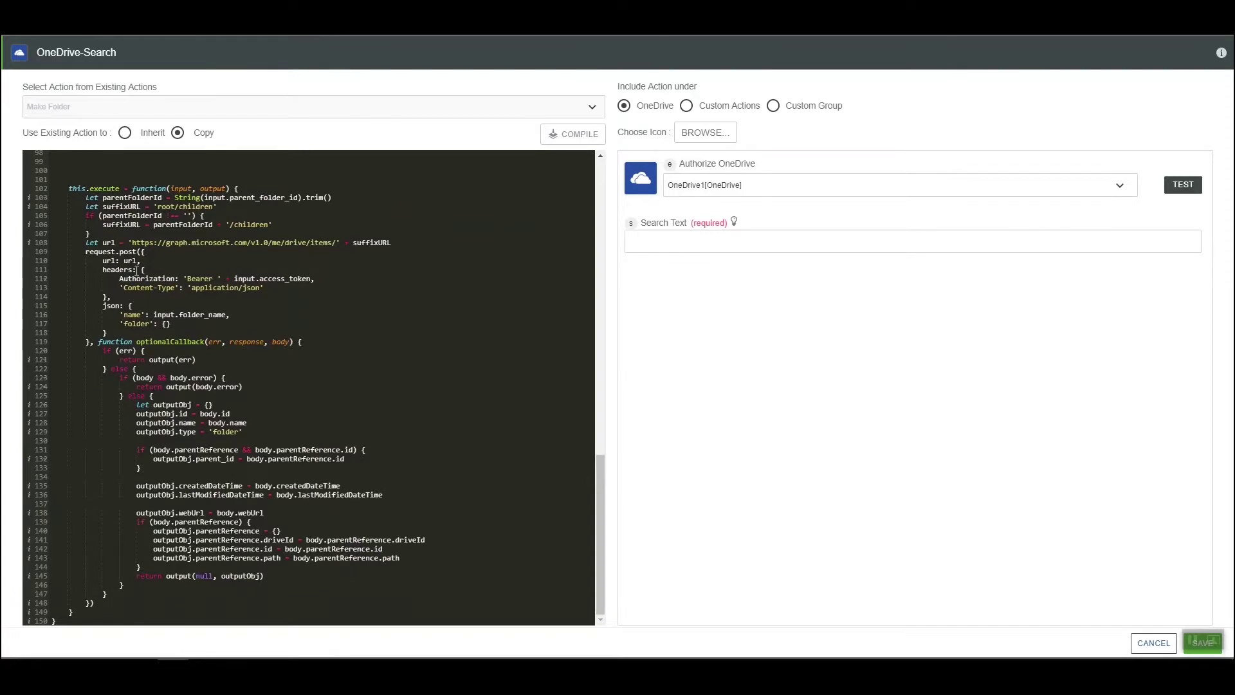
Replace all the copied Make Folder code with the pasted search function and check its request URL
{"action": "left_click_drag", "start_coordinate": [86, 243], "coordinate": [394, 242]}
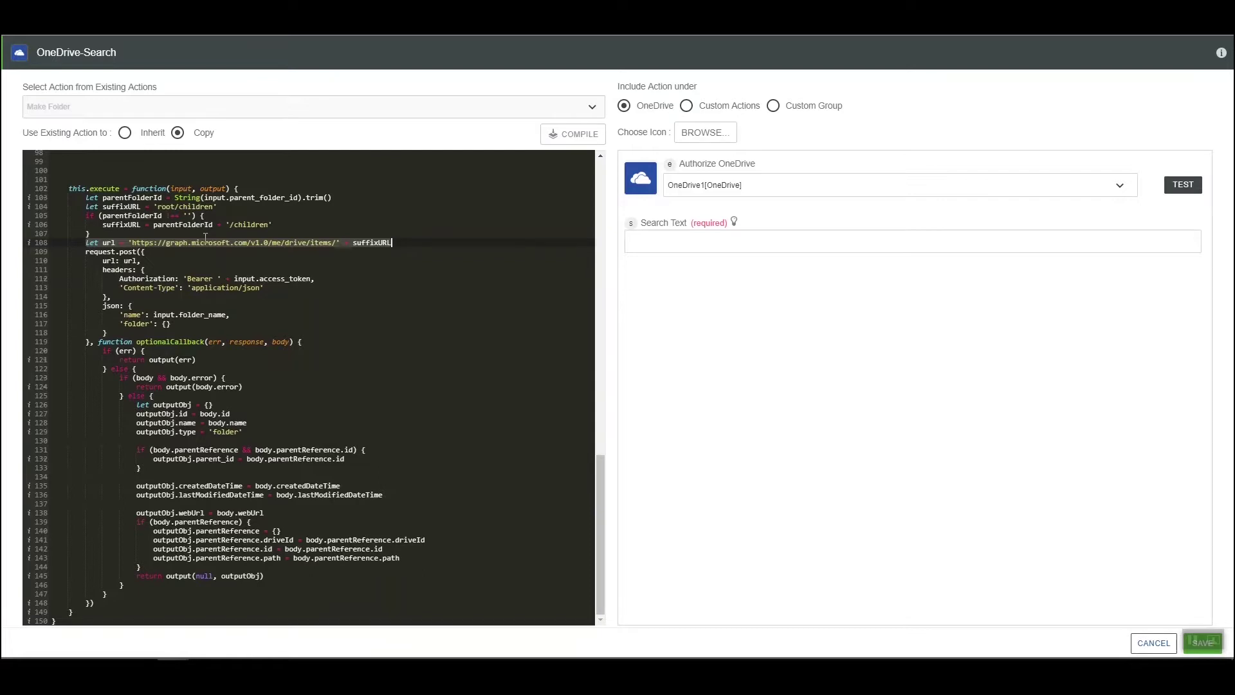
{"action": "left_click", "coordinate": [267, 271]}
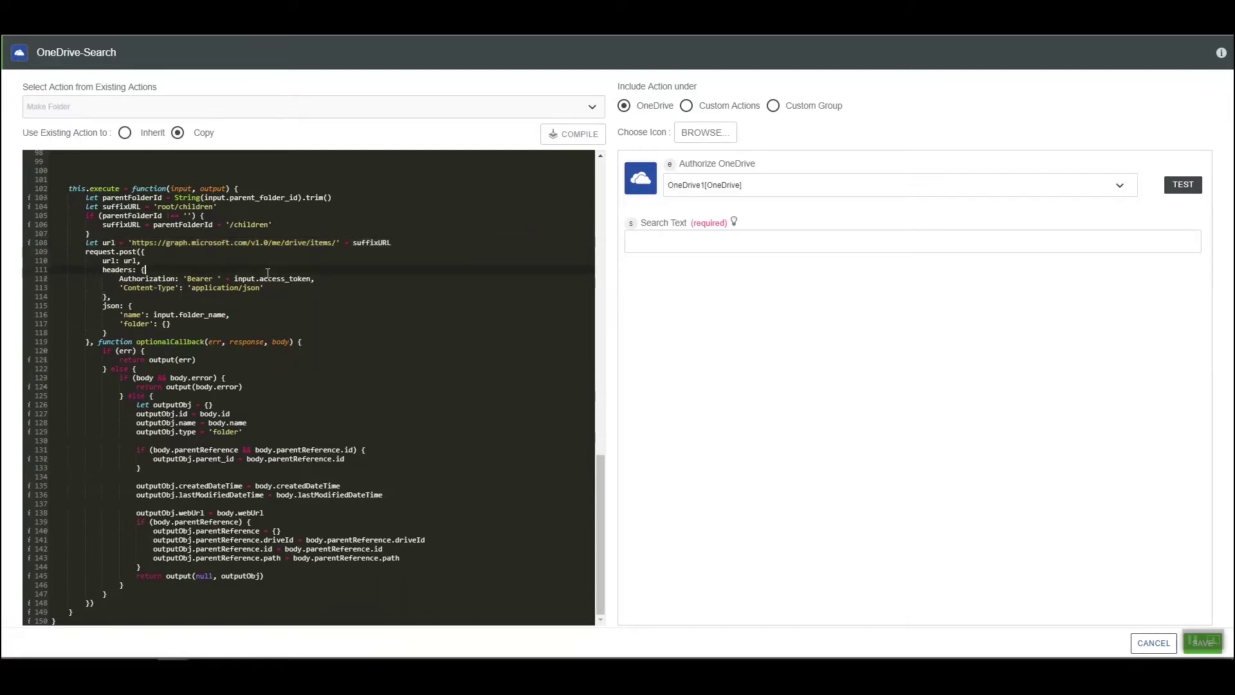
{"action": "key", "text": "ctrl+a"}
{"action": "key", "text": "ctrl+v"}
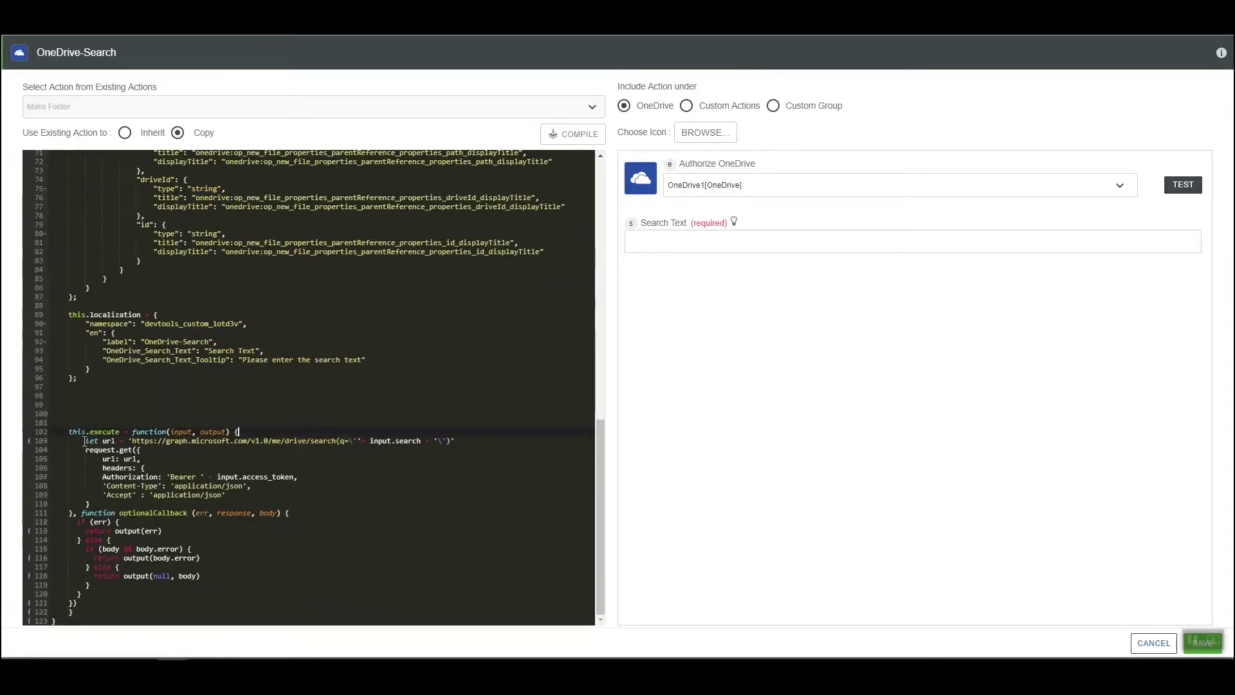
{"action": "left_click", "coordinate": [103, 441]}
{"action": "left_click_drag", "start_coordinate": [103, 441], "coordinate": [197, 441]}
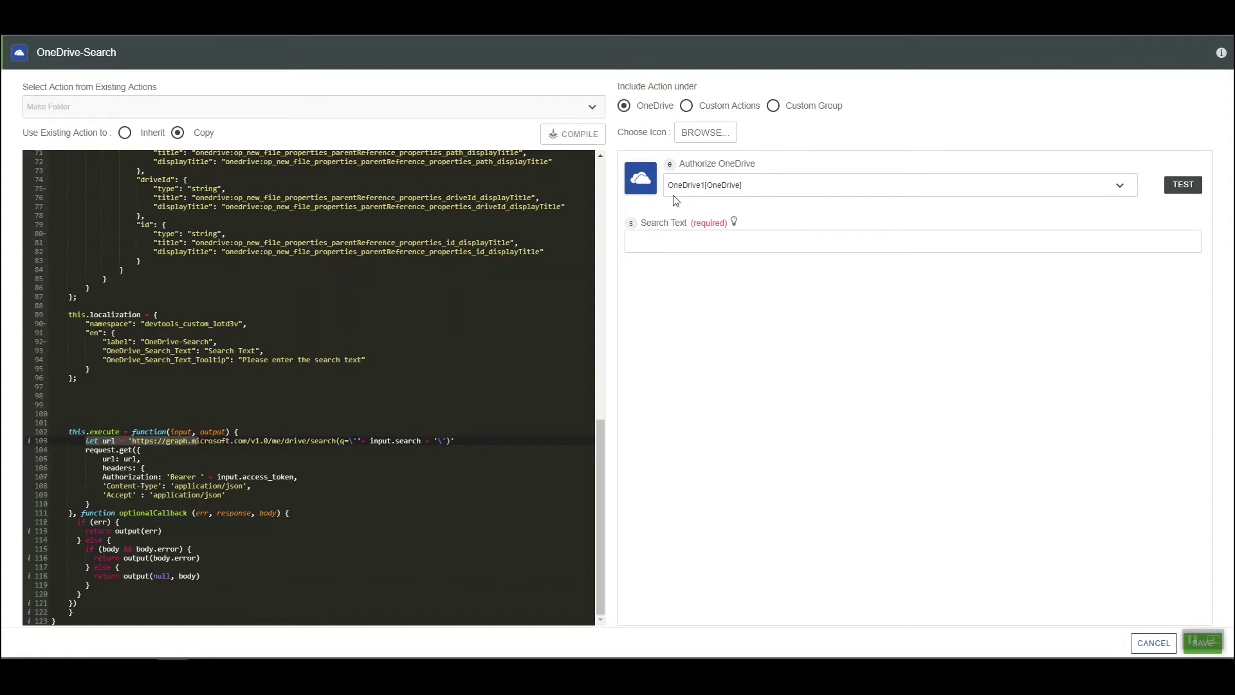
Save the OneDrive-Search action and add it to workflow1's canvas
{"action": "left_click", "coordinate": [1202, 645]}
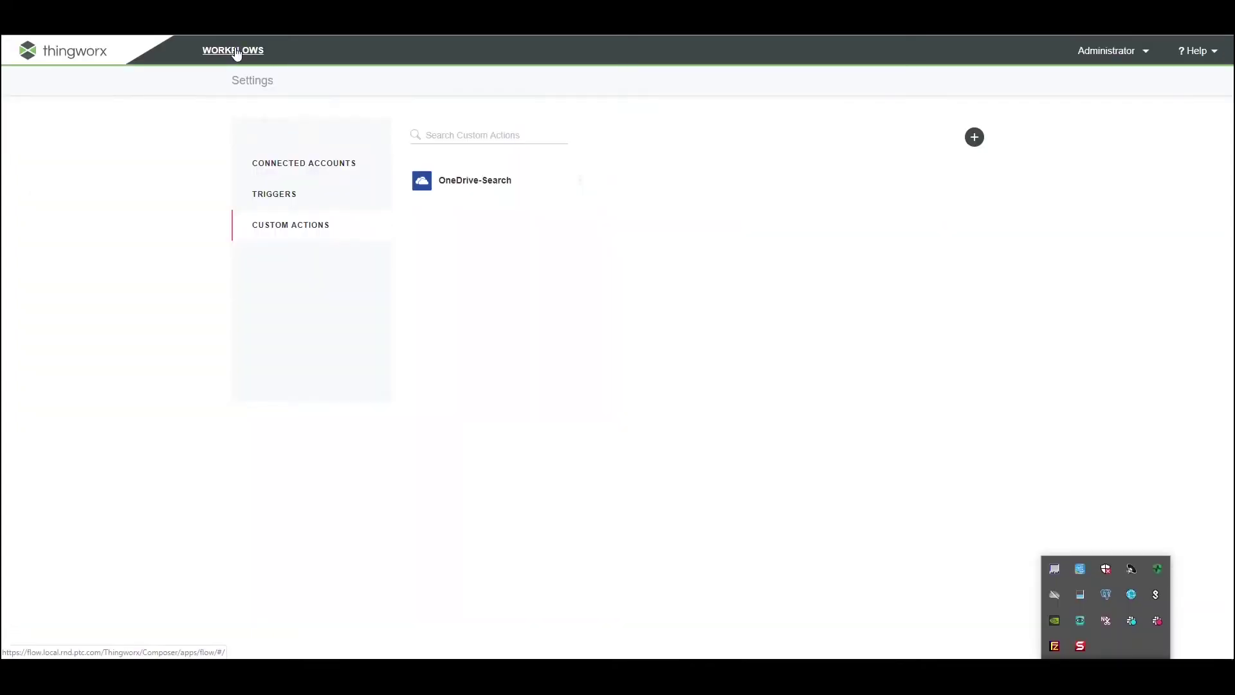
{"action": "left_click", "coordinate": [234, 50]}
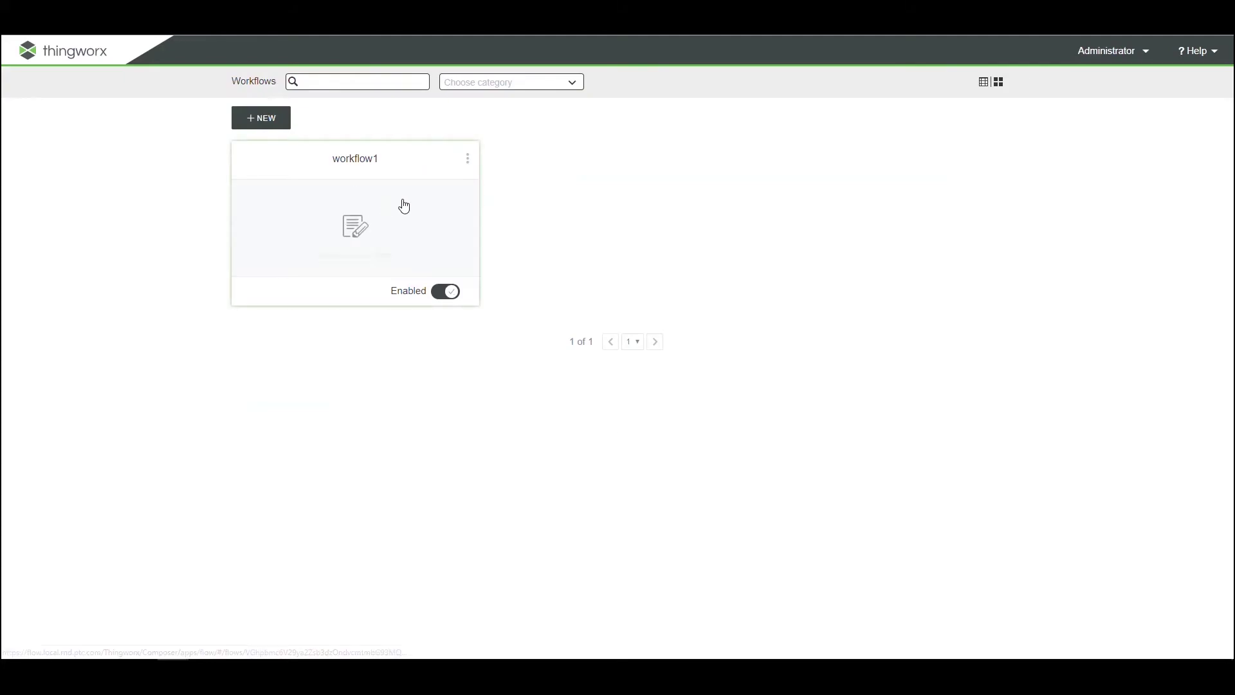
{"action": "left_click", "coordinate": [403, 204]}
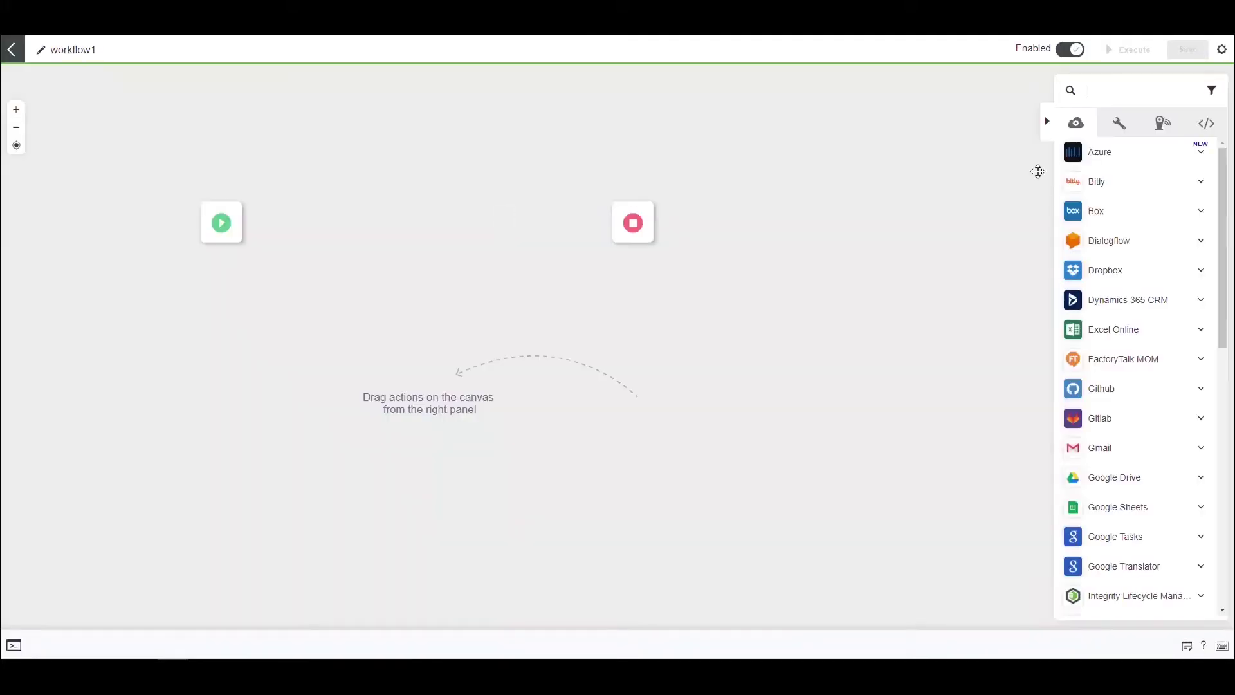
{"action": "type", "text": "one"}
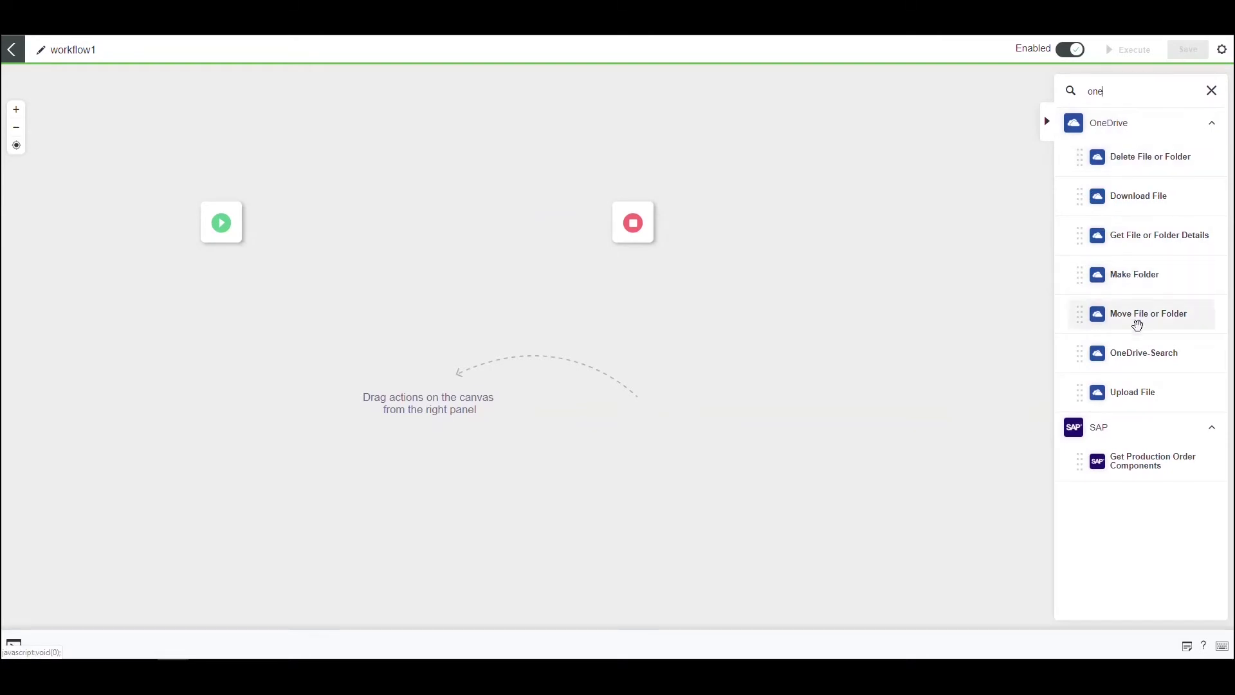
{"action": "mouse_move", "coordinate": [1122, 353]}
{"action": "left_mouse_down"}
{"action": "mouse_move", "coordinate": [949, 351]}
{"action": "mouse_move", "coordinate": [316, 241]}
{"action": "left_mouse_up"}
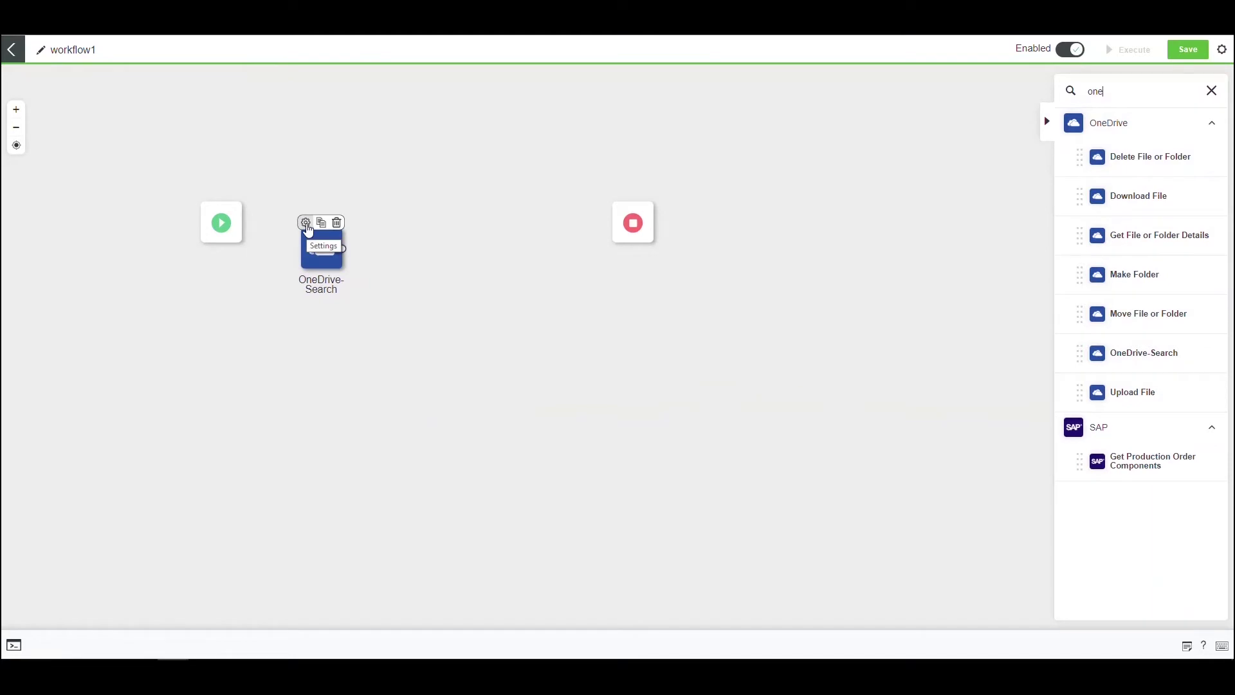
Set the OneDrive-Search step's Search Text to '*StockData*' and test its OneDrive authorization
{"action": "double_click", "coordinate": [315, 243]}
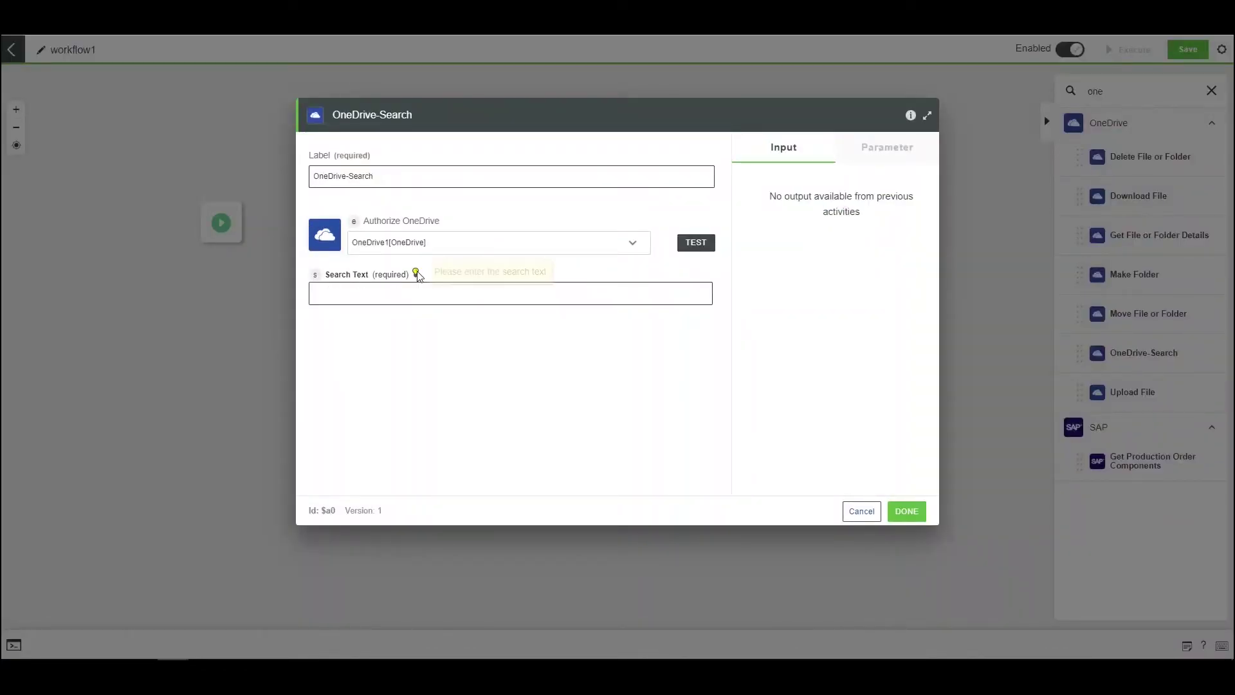
{"action": "mouse_move", "coordinate": [414, 272]}
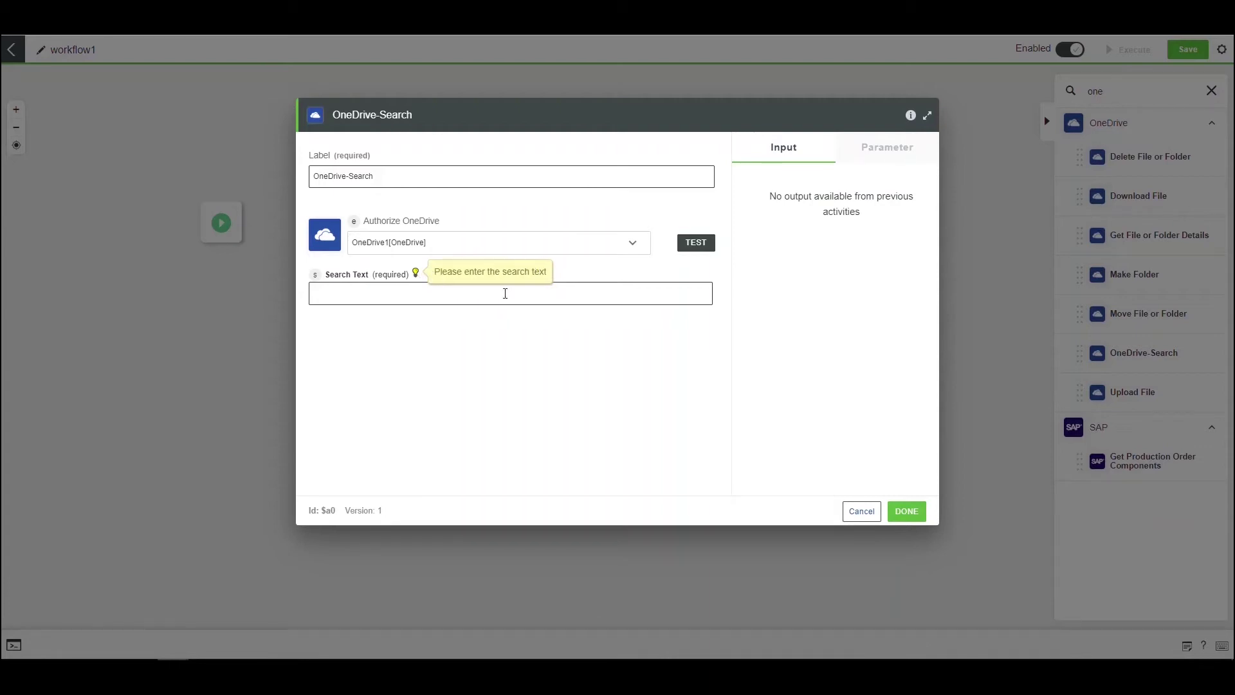
{"action": "left_click", "coordinate": [384, 296]}
{"action": "type", "text": "St"}
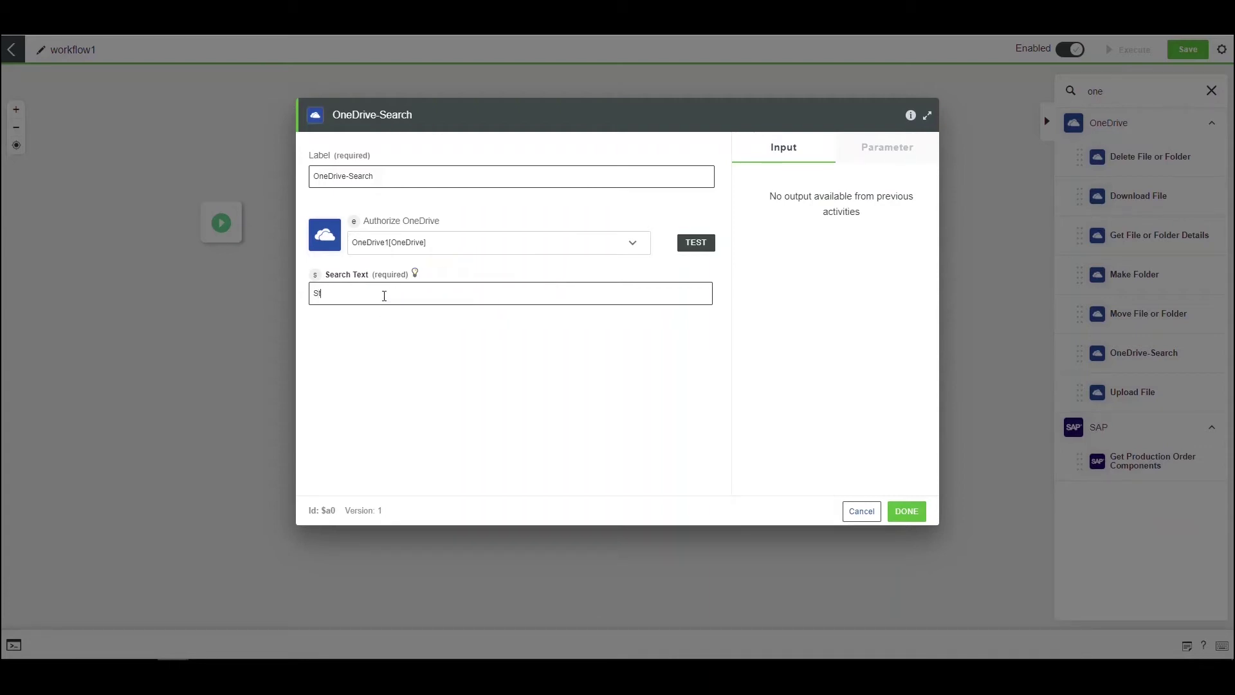
{"action": "type", "text": "ockData*"}
{"action": "key", "text": "Home"}
{"action": "type", "text": "*"}
{"action": "left_click", "coordinate": [689, 245]}
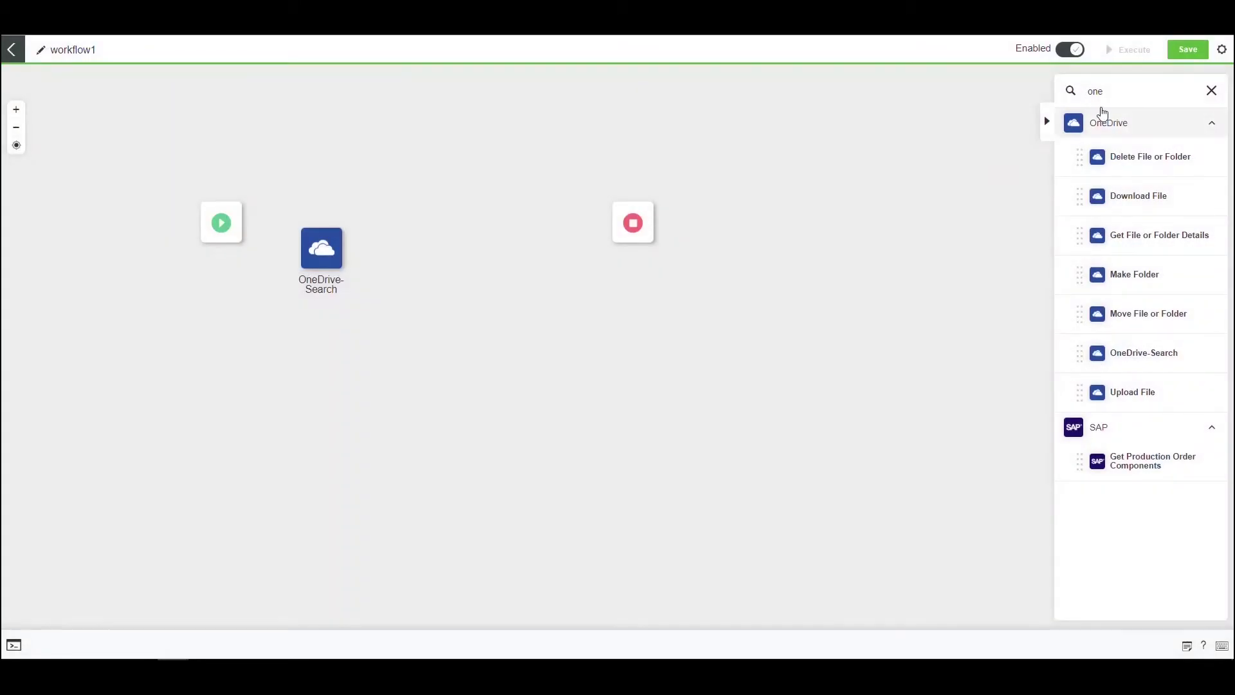
Add a Logger step to the canvas and connect Start to OneDrive-Search
{"action": "double_click", "coordinate": [1092, 94]}
{"action": "key", "text": "BackSpace"}
{"action": "type", "text": "logger"}
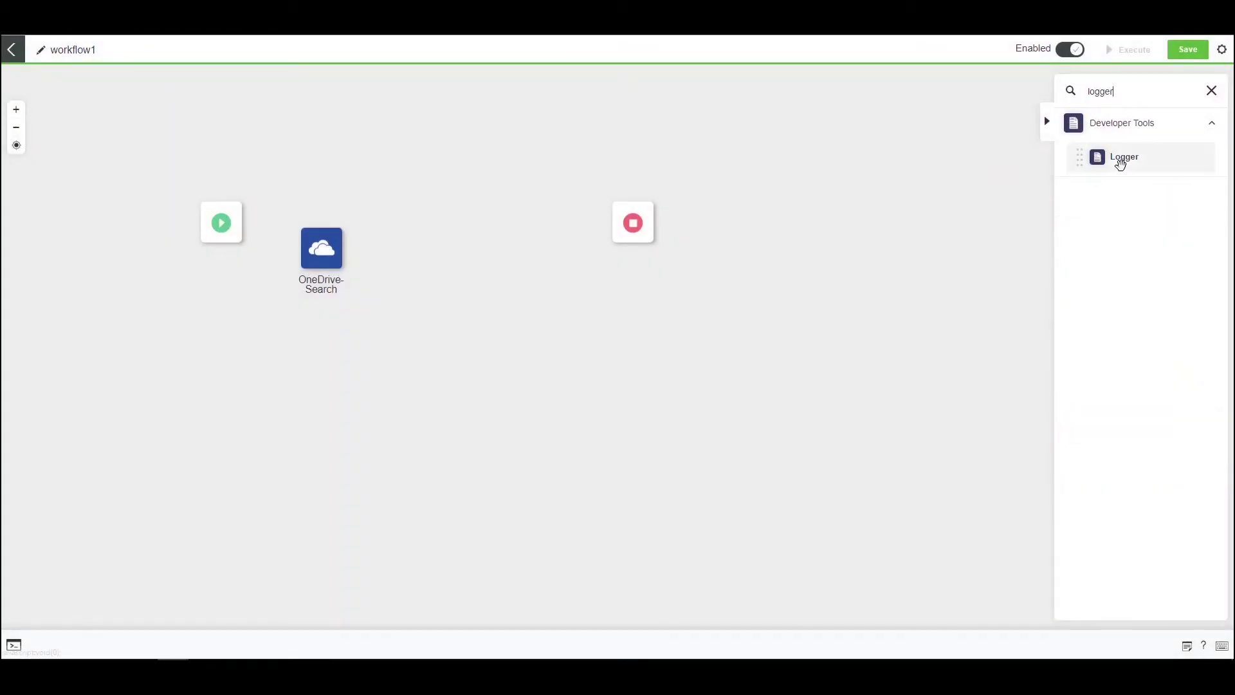
{"action": "left_click_drag", "start_coordinate": [1120, 161], "coordinate": [444, 278]}
{"action": "mouse_move", "coordinate": [243, 223]}
{"action": "left_mouse_down"}
{"action": "mouse_move", "coordinate": [445, 276]}
{"action": "mouse_move", "coordinate": [555, 266]}
{"action": "mouse_move", "coordinate": [633, 223]}
{"action": "left_mouse_up"}
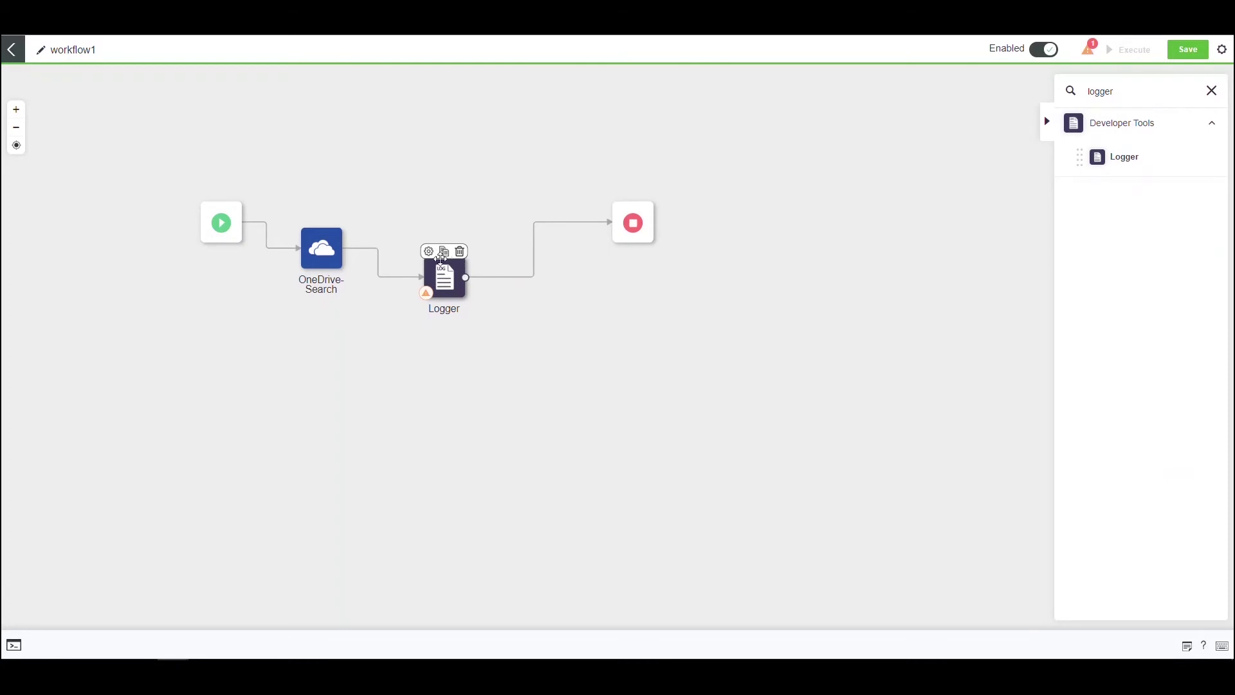
Log the OneDrive-Search output in the Logger's Log 1 and run the workflow
{"action": "left_click", "coordinate": [449, 251]}
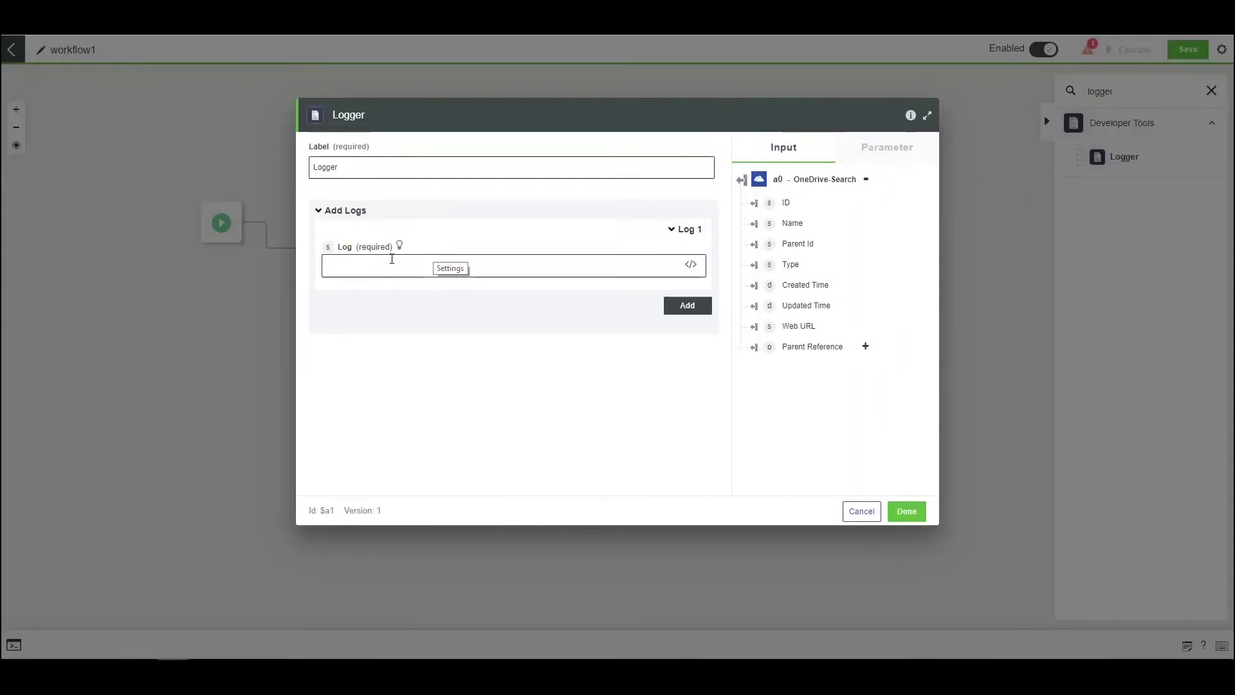
{"action": "left_click", "coordinate": [741, 181]}
{"action": "left_click", "coordinate": [906, 511]}
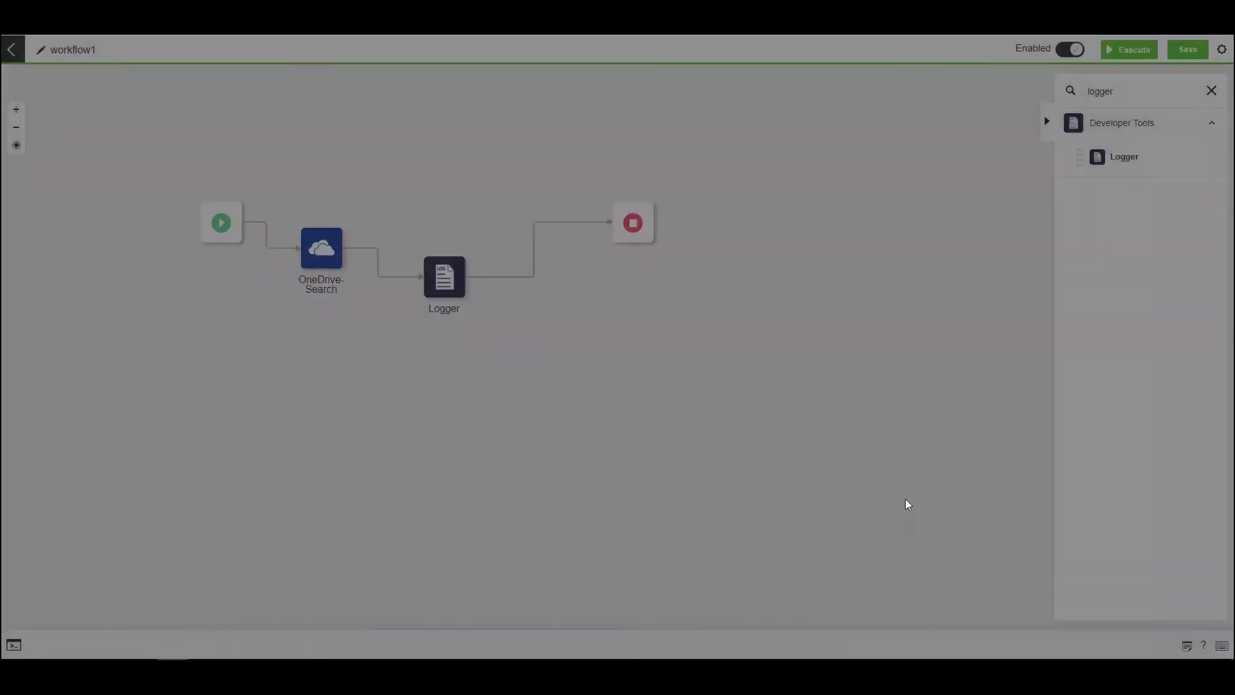
{"action": "left_click", "coordinate": [1134, 51]}
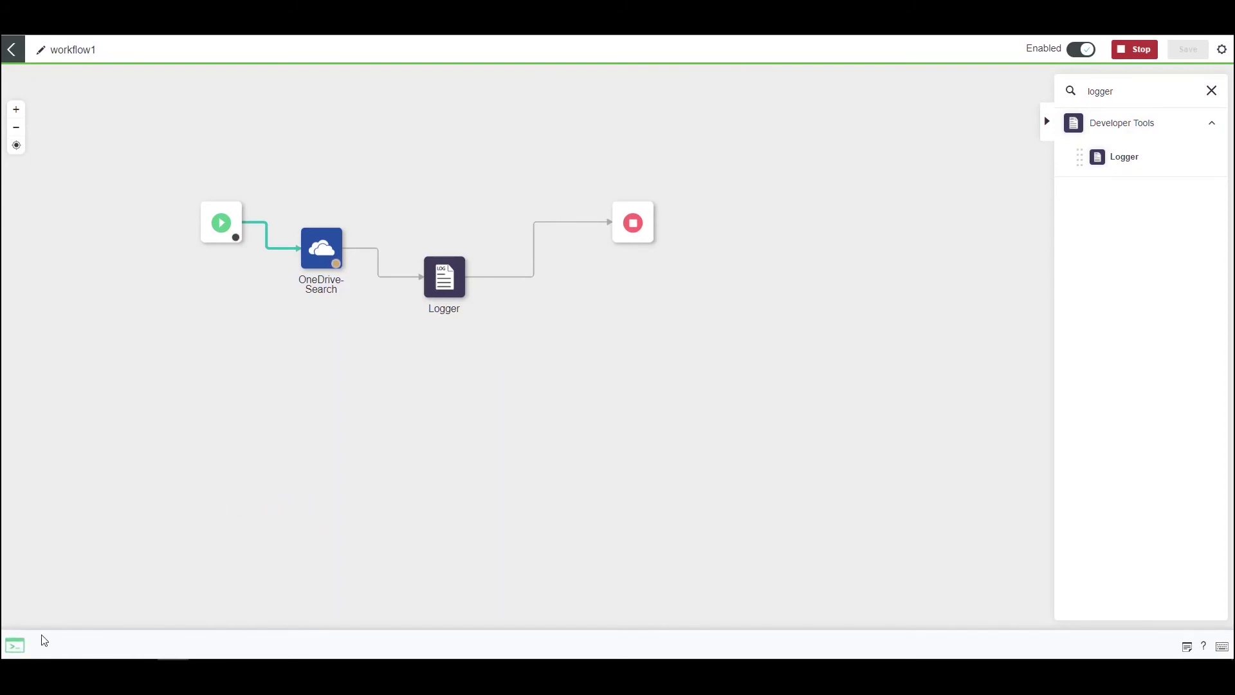
View the Logger step's run logs, enlarge the panel, and select the StockData.txt file name
{"action": "left_click", "coordinate": [15, 646]}
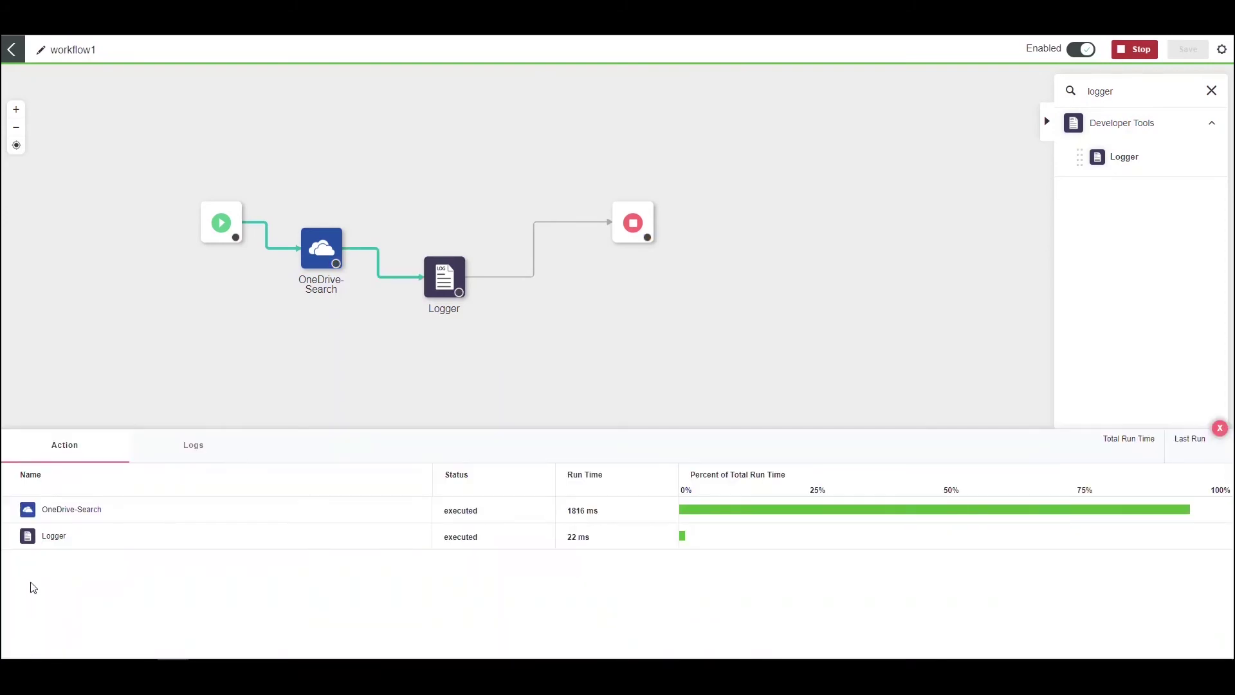
{"action": "left_click", "coordinate": [55, 542]}
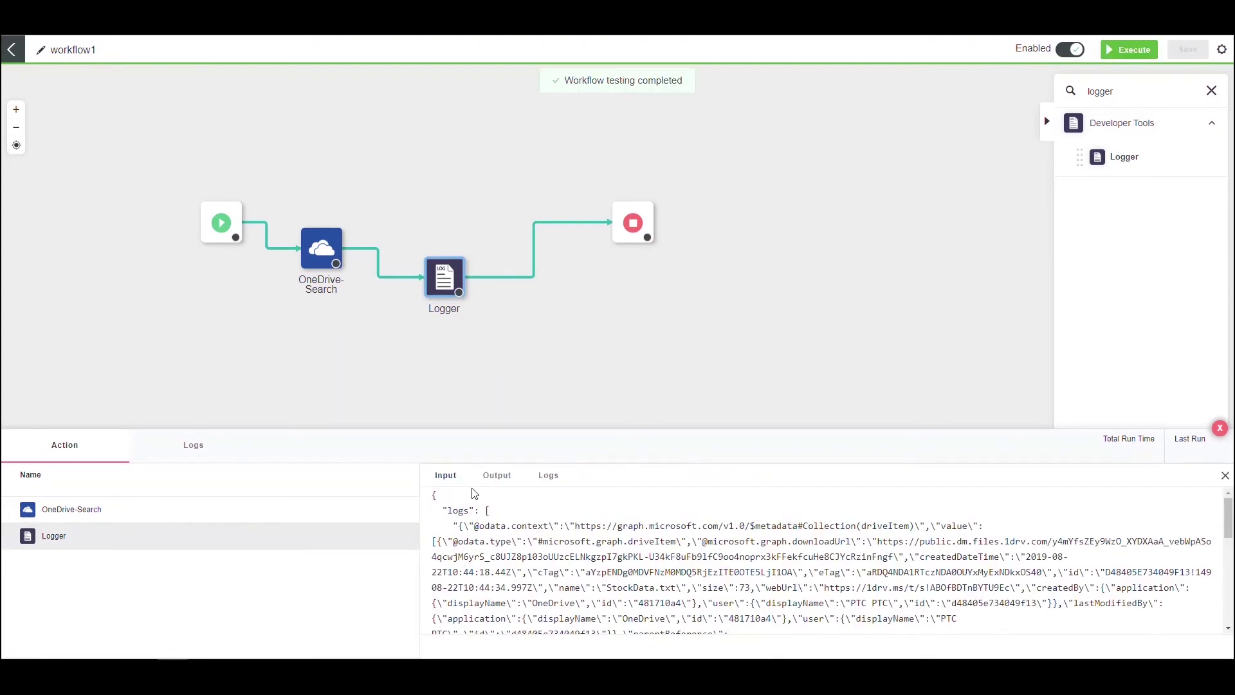
{"action": "left_click", "coordinate": [563, 473]}
{"action": "left_click_drag", "start_coordinate": [562, 431], "coordinate": [562, 284]}
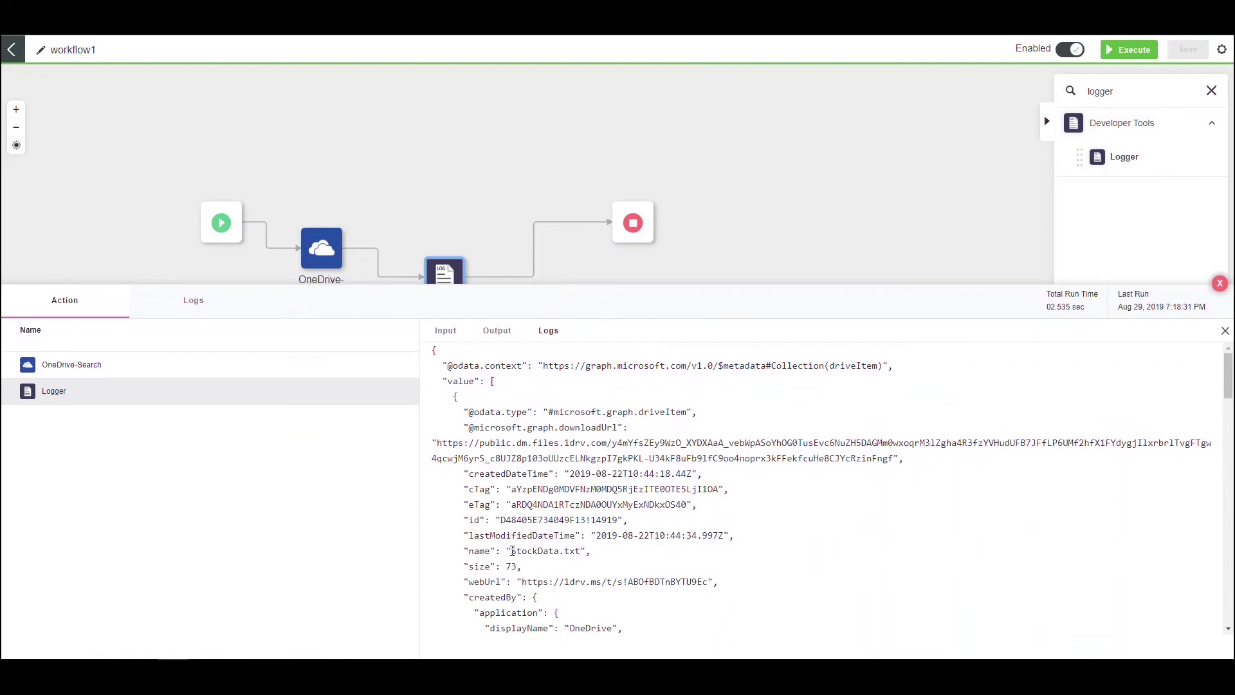
{"action": "left_click_drag", "start_coordinate": [519, 551], "coordinate": [575, 554]}
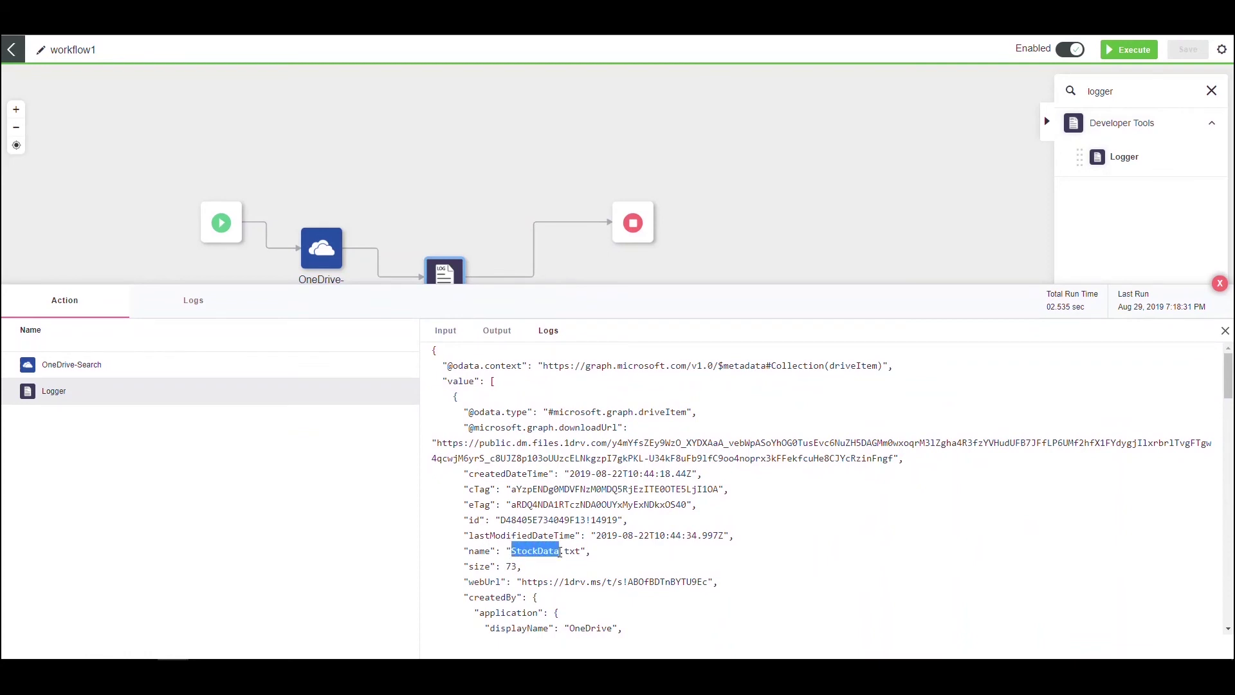